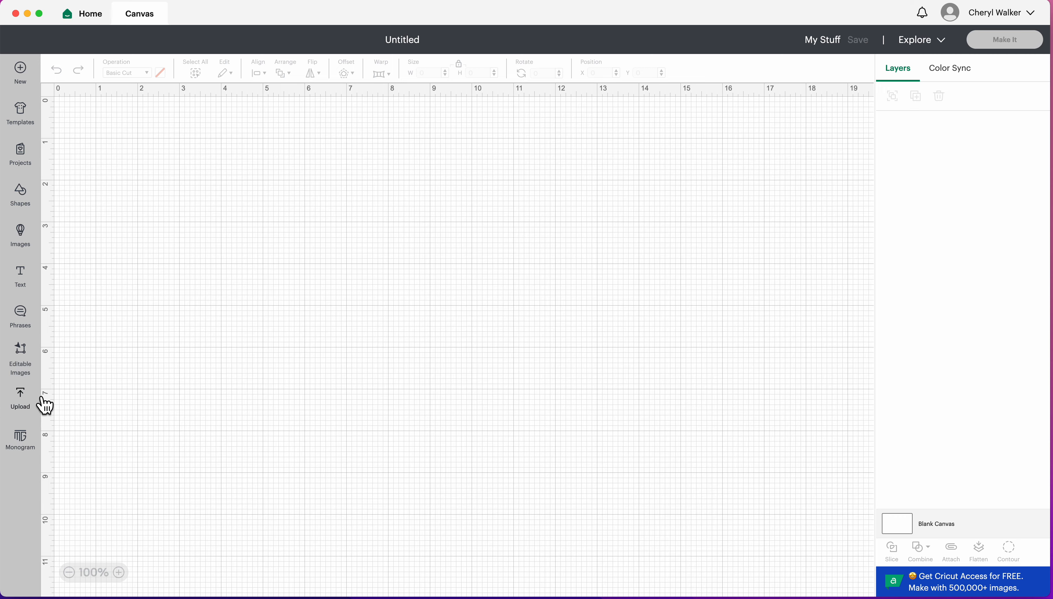
Add the uploaded candy corn bear image with the gray silhouette from the recent uploads to the canvas
left_click(29, 410)
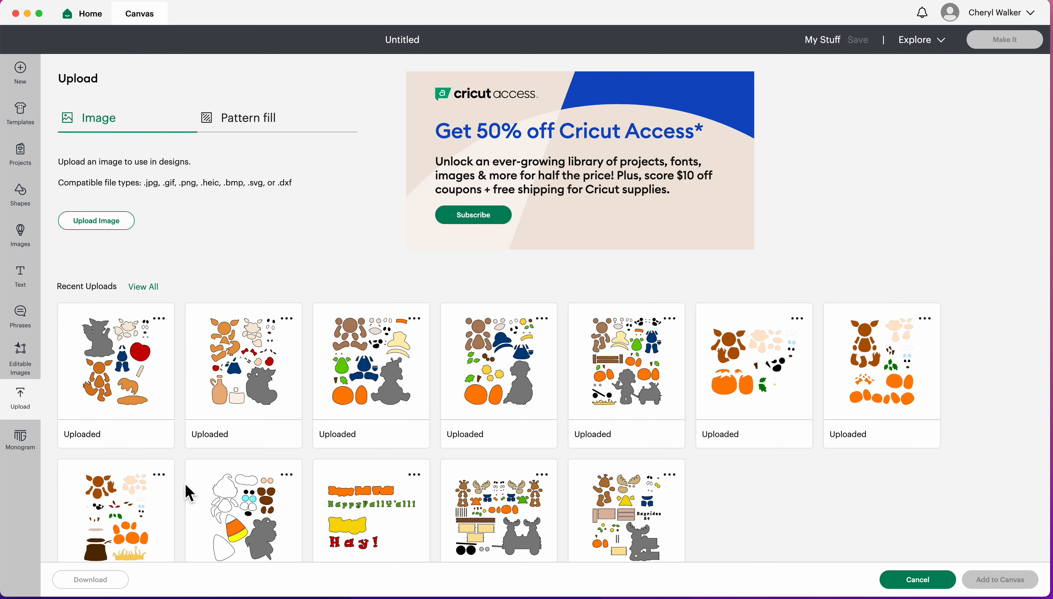
scroll(266, 499, "down", 2)
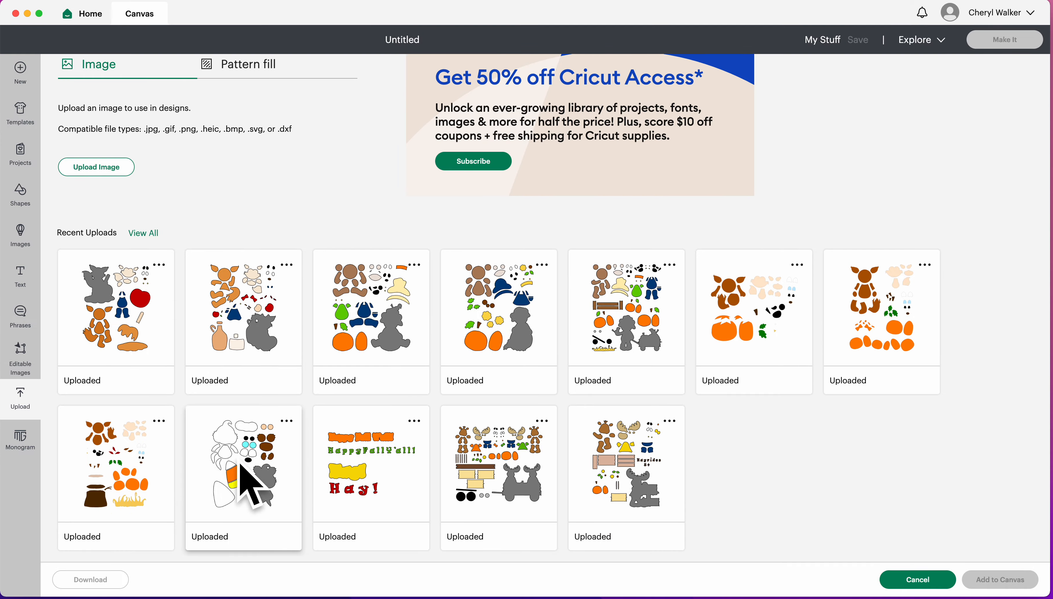
left_click(230, 471)
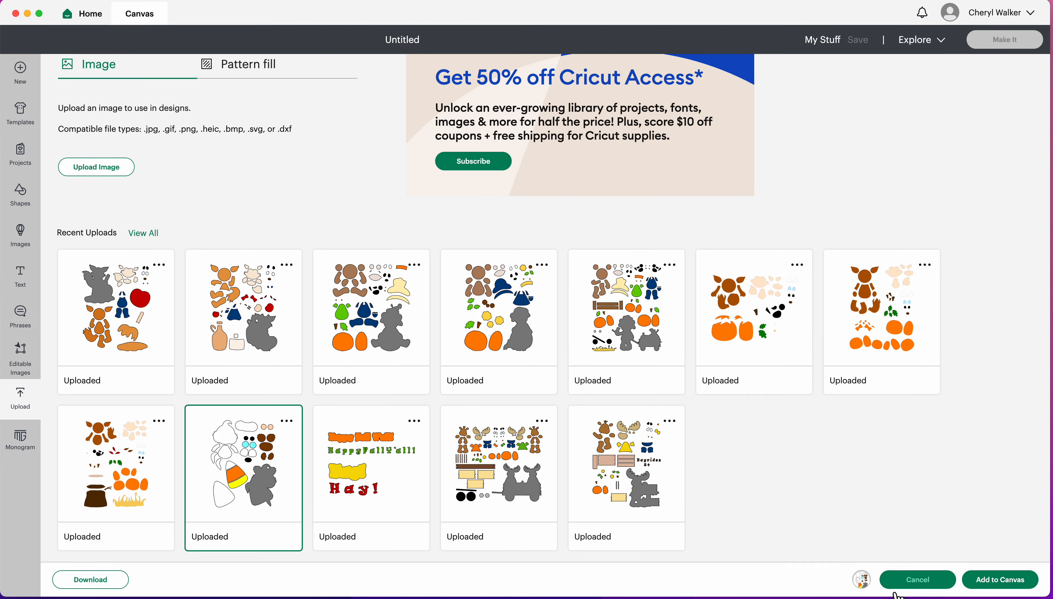
left_click(1002, 582)
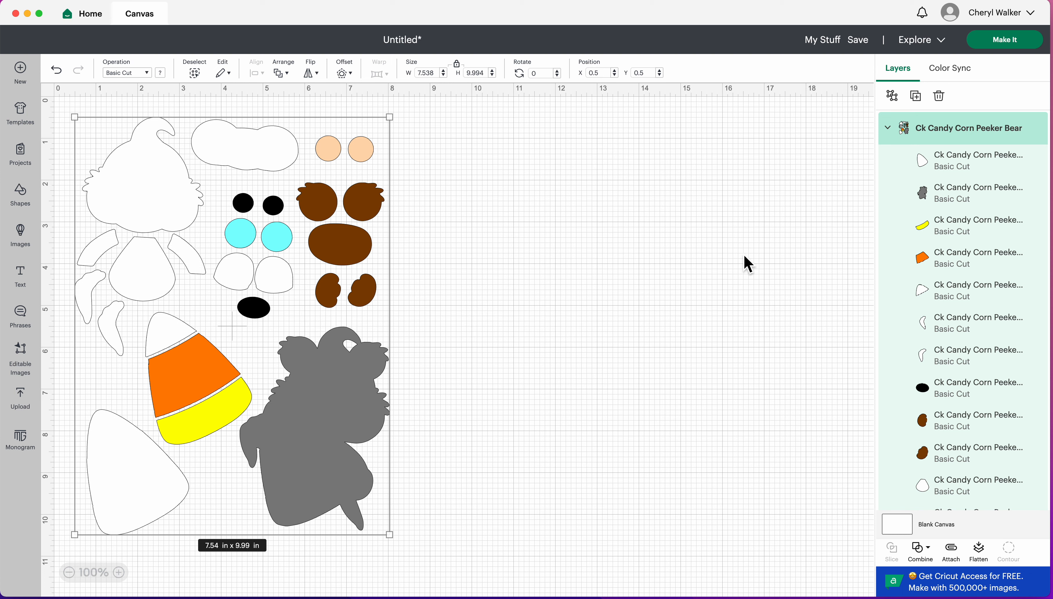
Change the material color of the gray bear silhouette layer to white
left_click(955, 205)
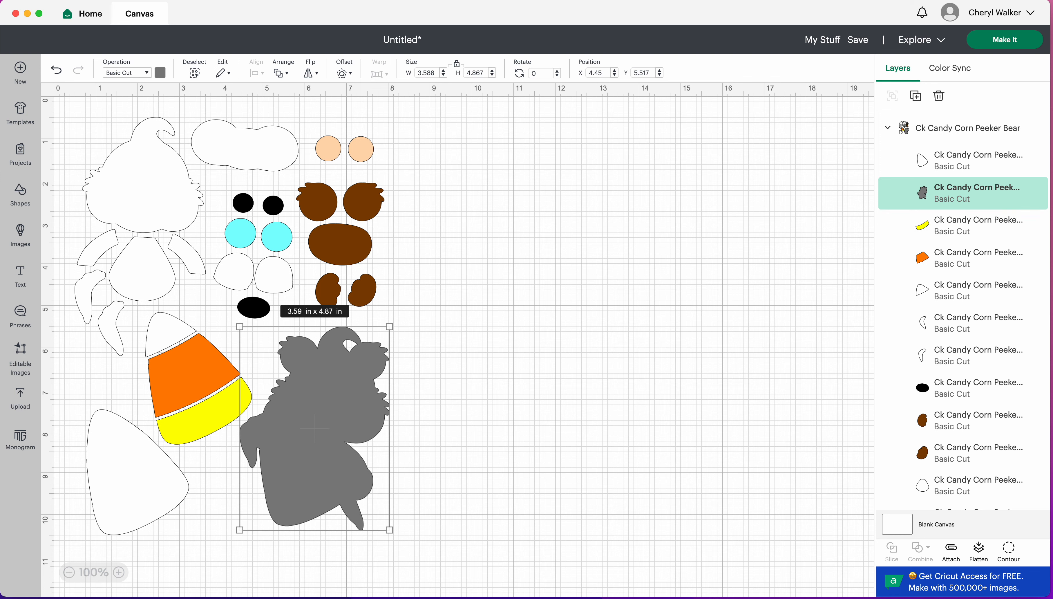
left_click(161, 73)
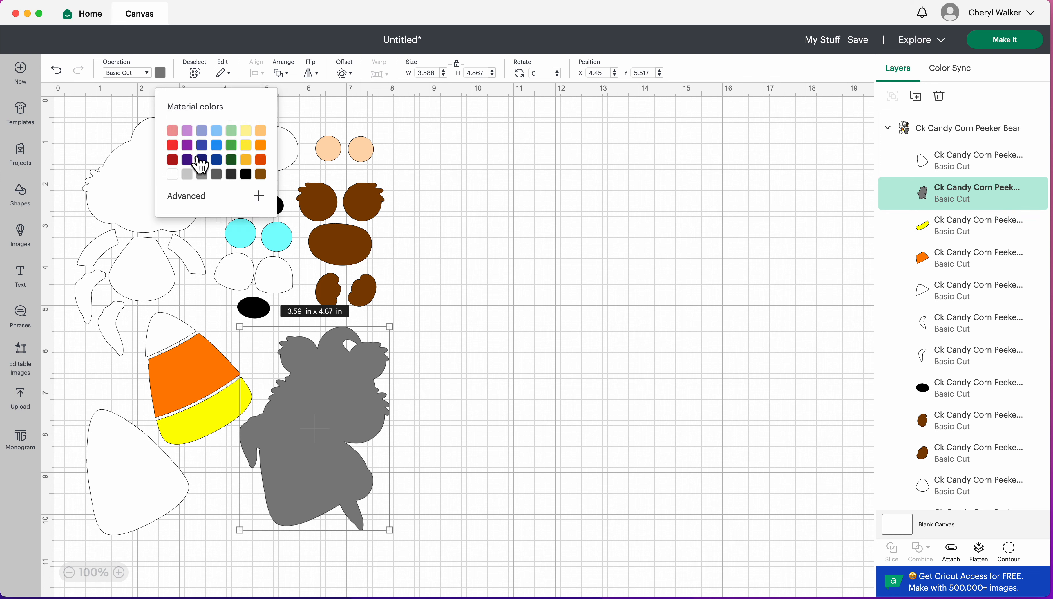
left_click(173, 176)
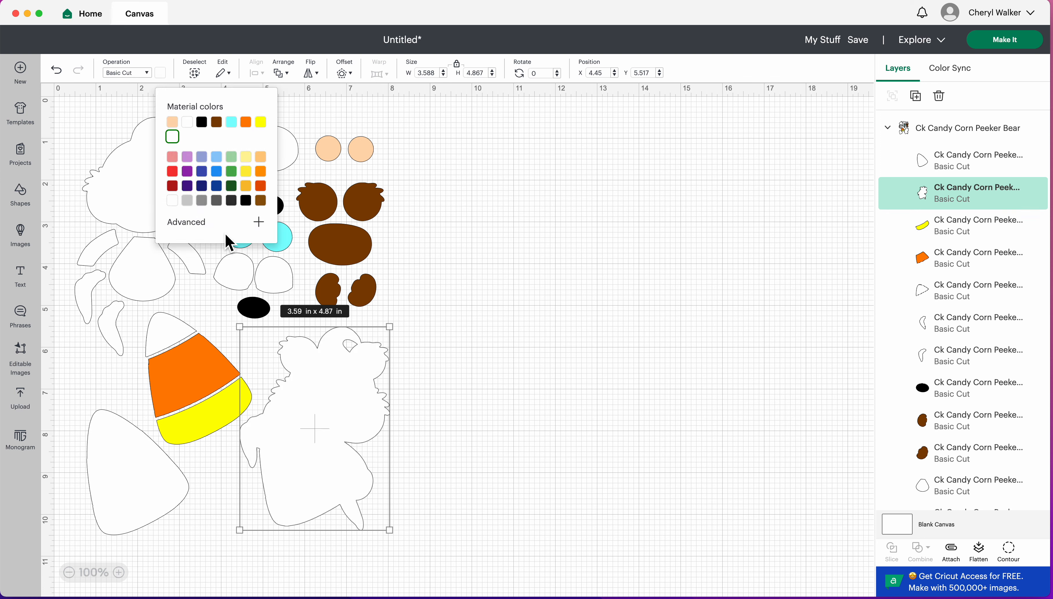
left_click(565, 436)
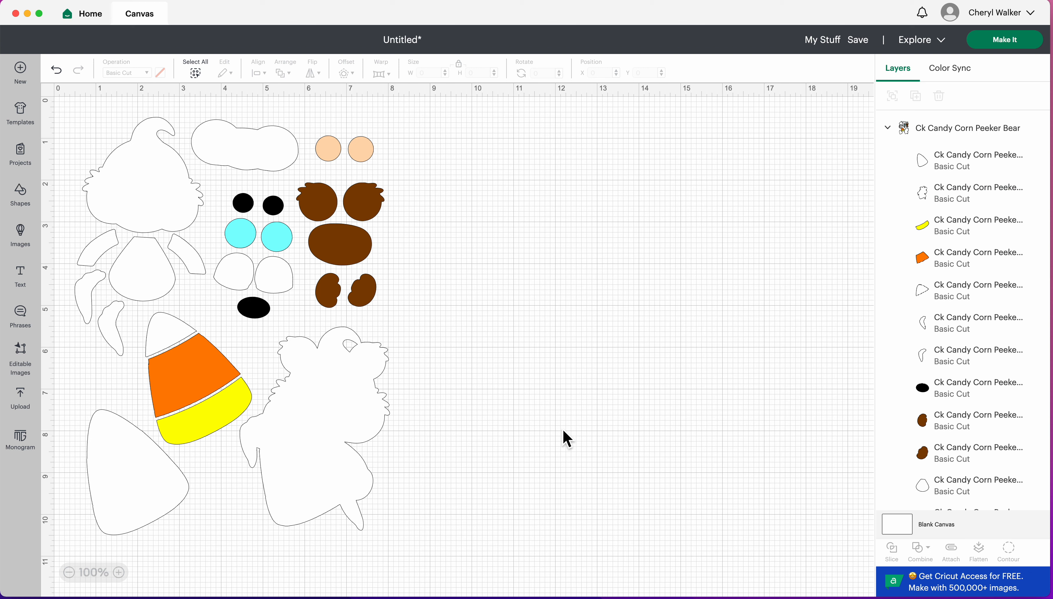
Duplicate the orange middle section of the candy corn three times
left_click(194, 394)
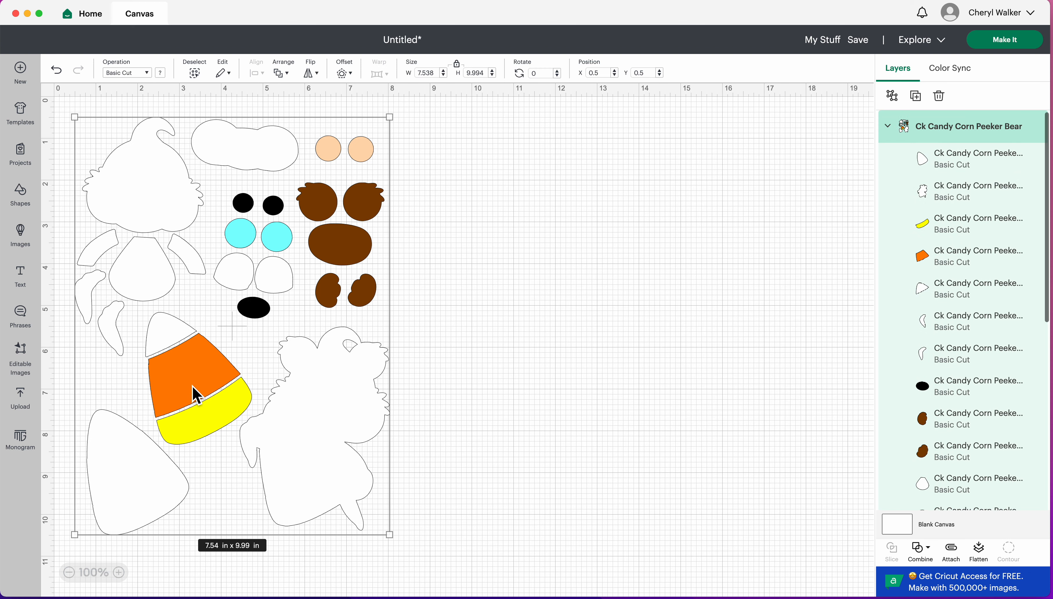
left_click(944, 268)
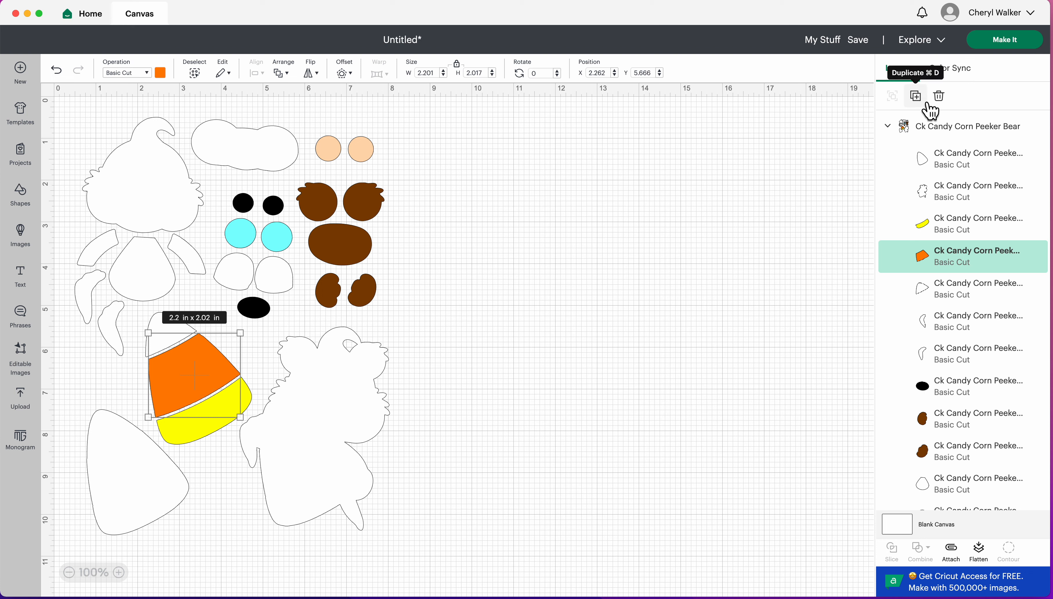
left_click(915, 96)
left_click(916, 96)
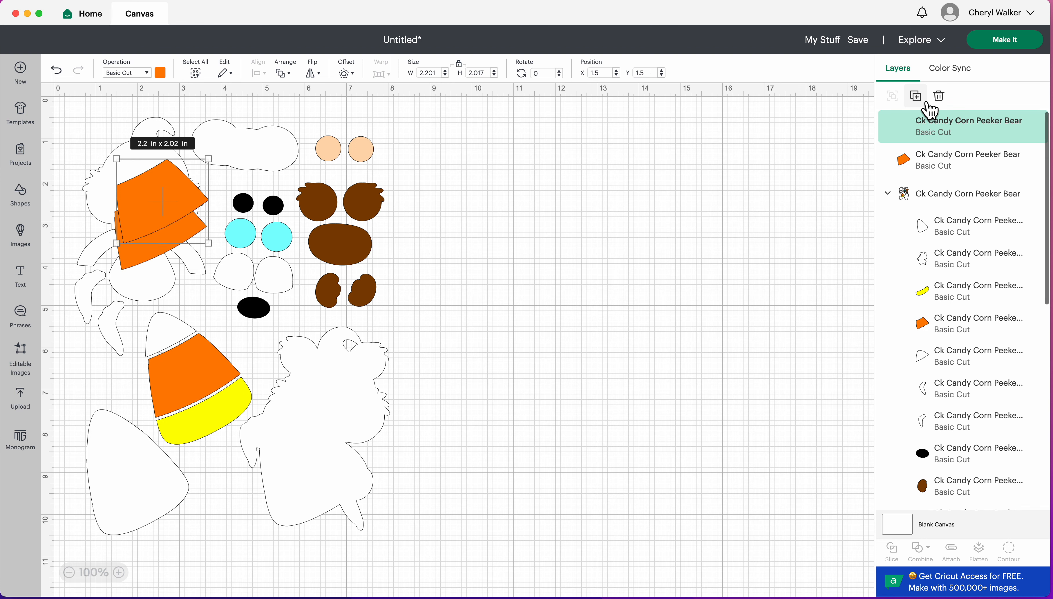
left_click(925, 103)
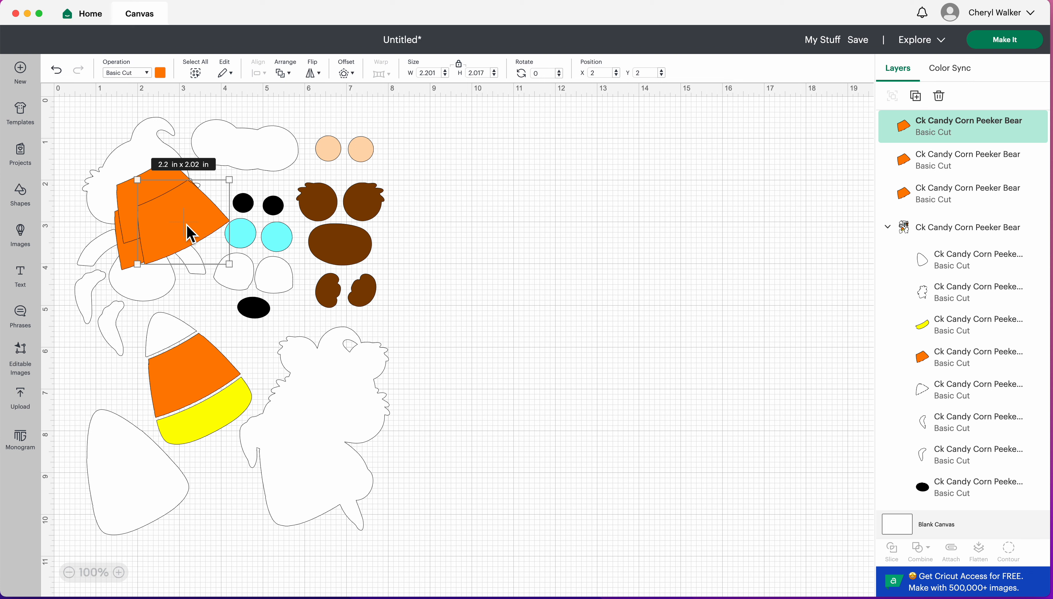
Move the three orange copies off the bear pieces into the empty canvas area beside them
left_click_drag(190, 234, 463, 165)
left_click(162, 210)
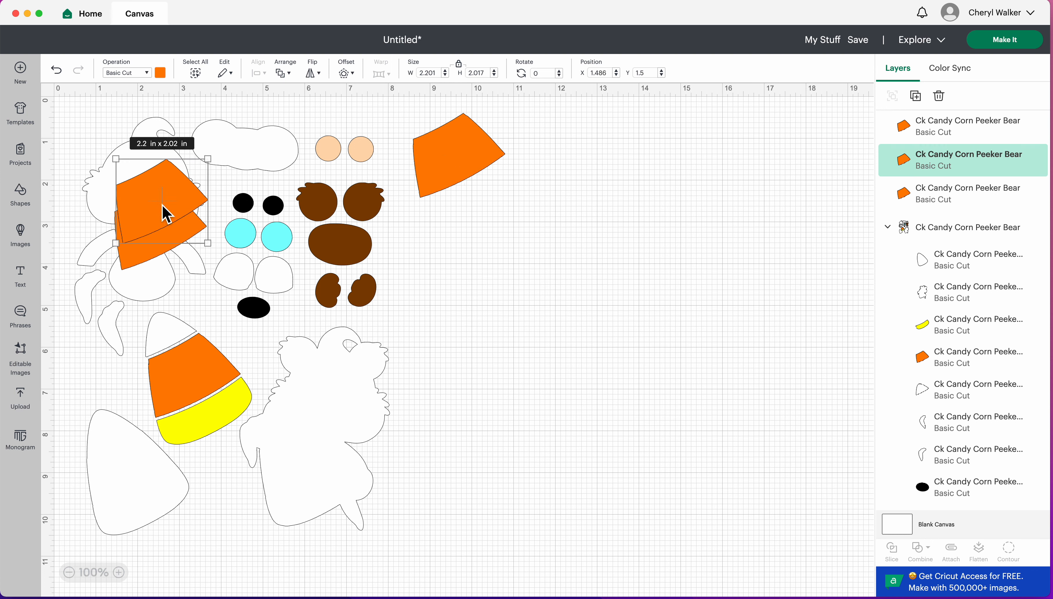
left_click_drag(162, 210, 468, 246)
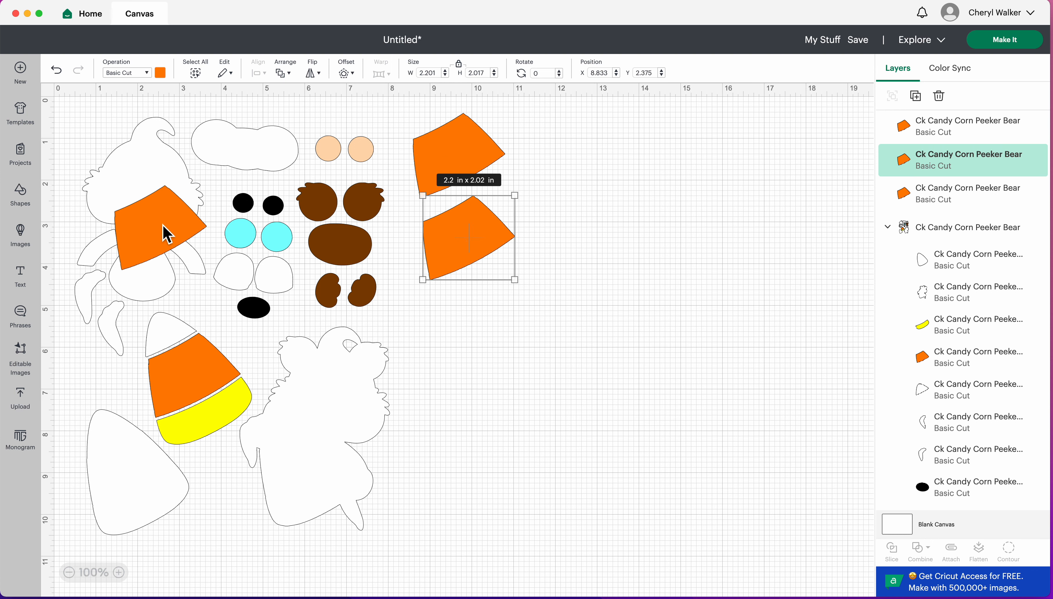
left_click_drag(166, 234, 559, 193)
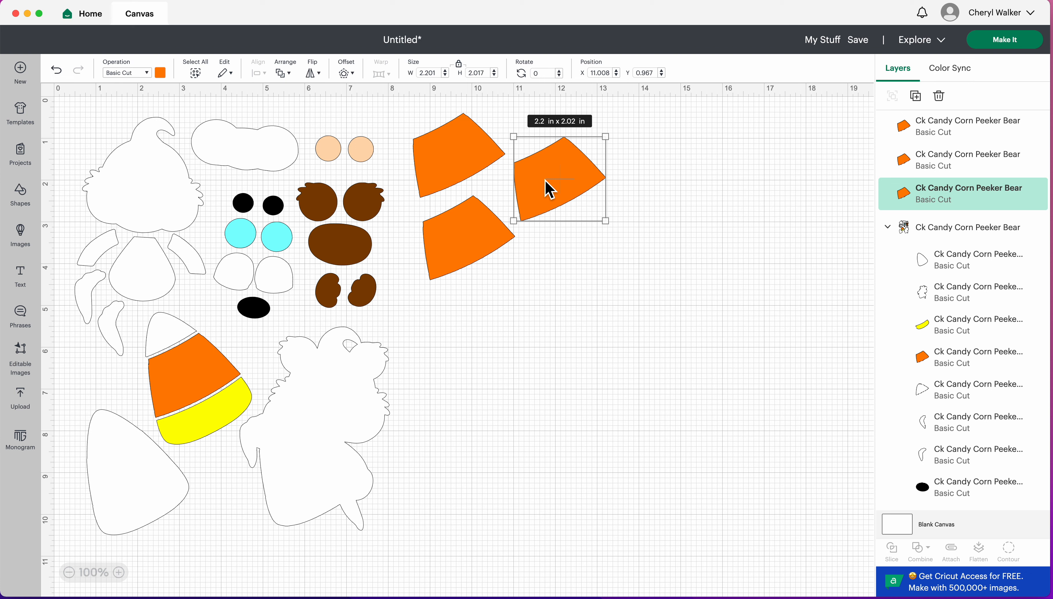
Recolor the third orange copy light gray and place it below the candy corn, beside the white backing piece
left_click(160, 72)
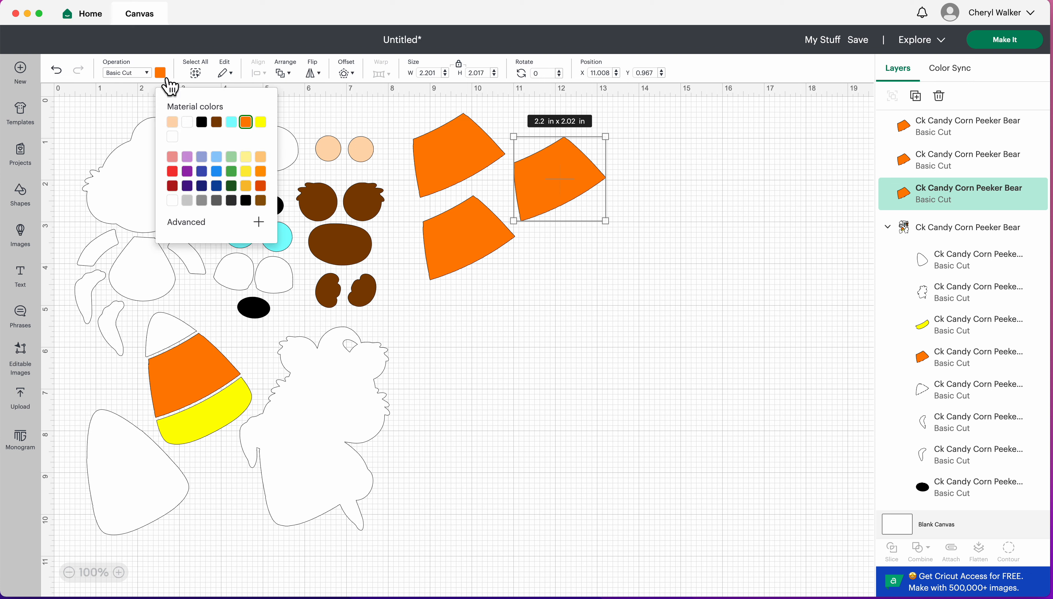
left_click(187, 201)
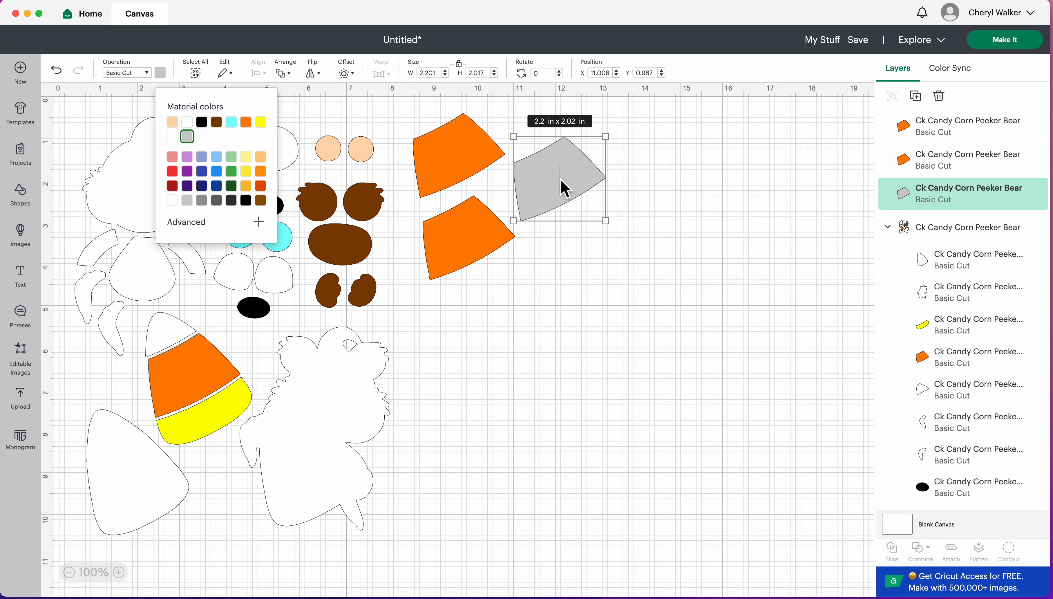
left_click_drag(567, 189, 219, 560)
left_click(425, 474)
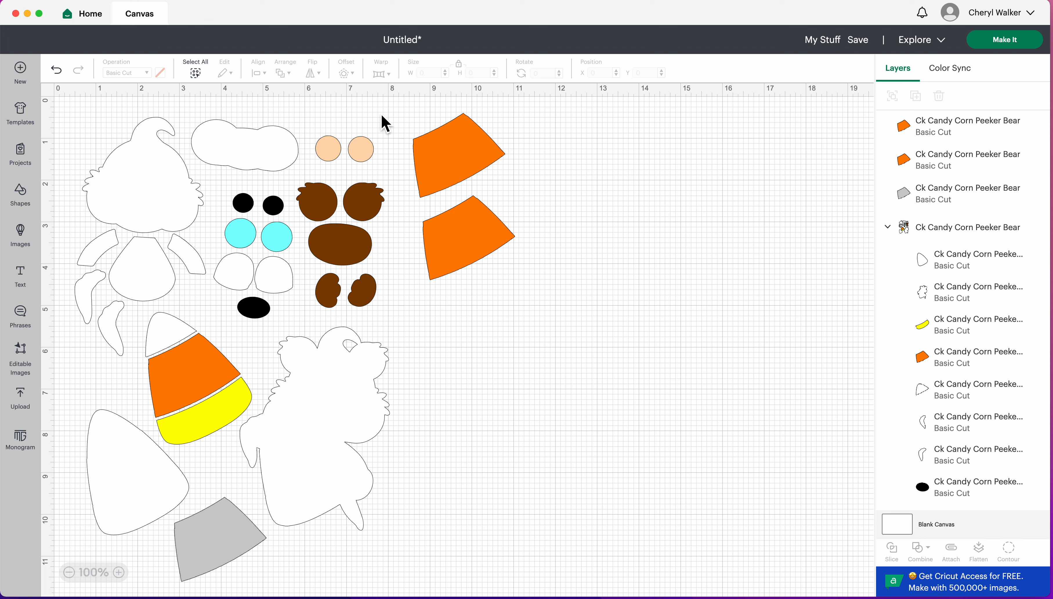
Shrink one orange copy to about 1.81 x 1.66 in and position it inside the other orange copy
left_click(460, 162)
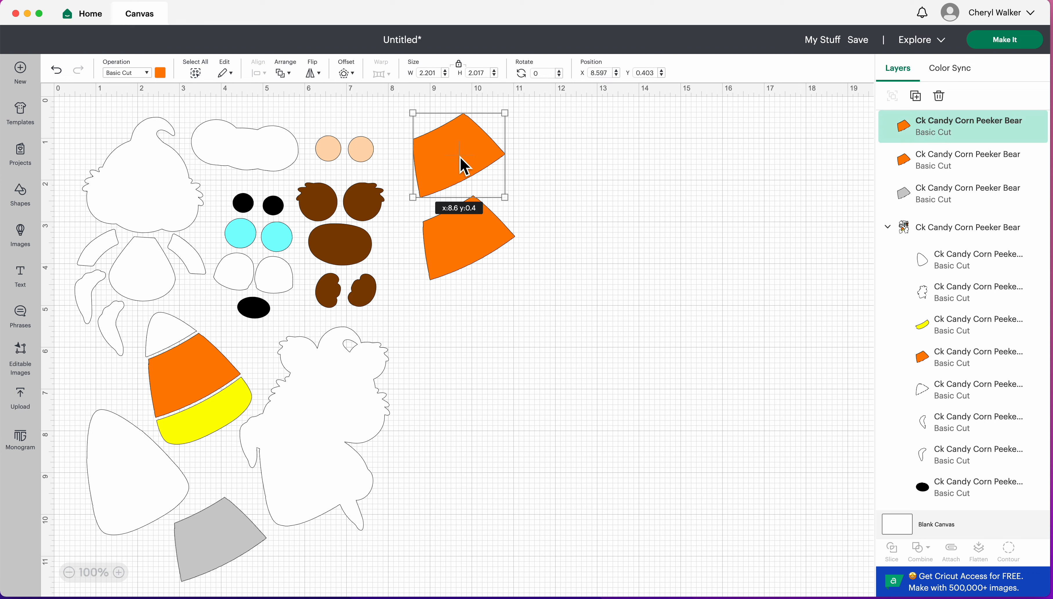
left_click_drag(464, 166, 470, 251)
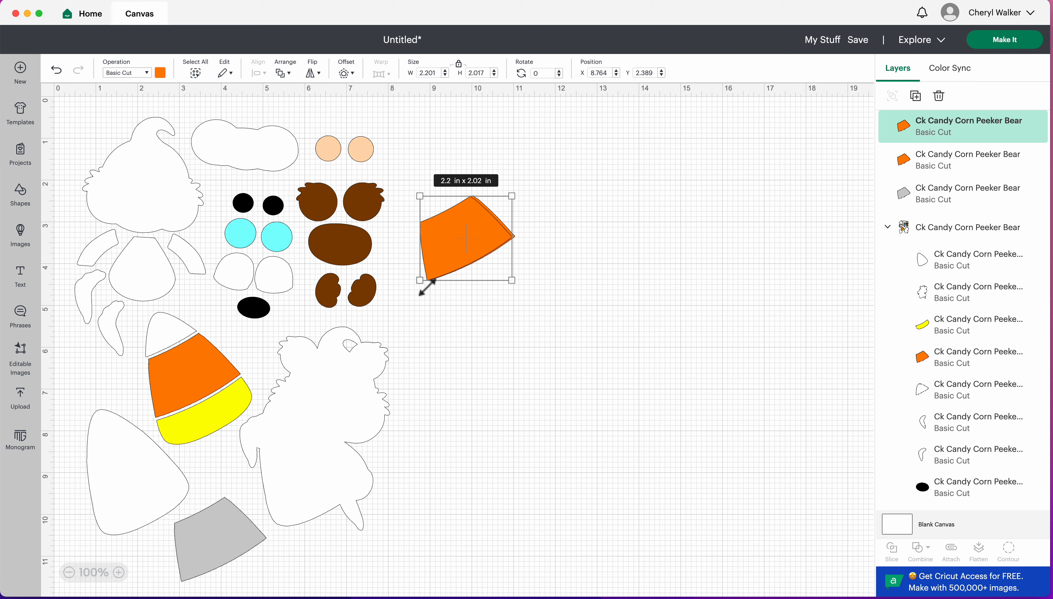
left_click_drag(429, 291, 453, 275)
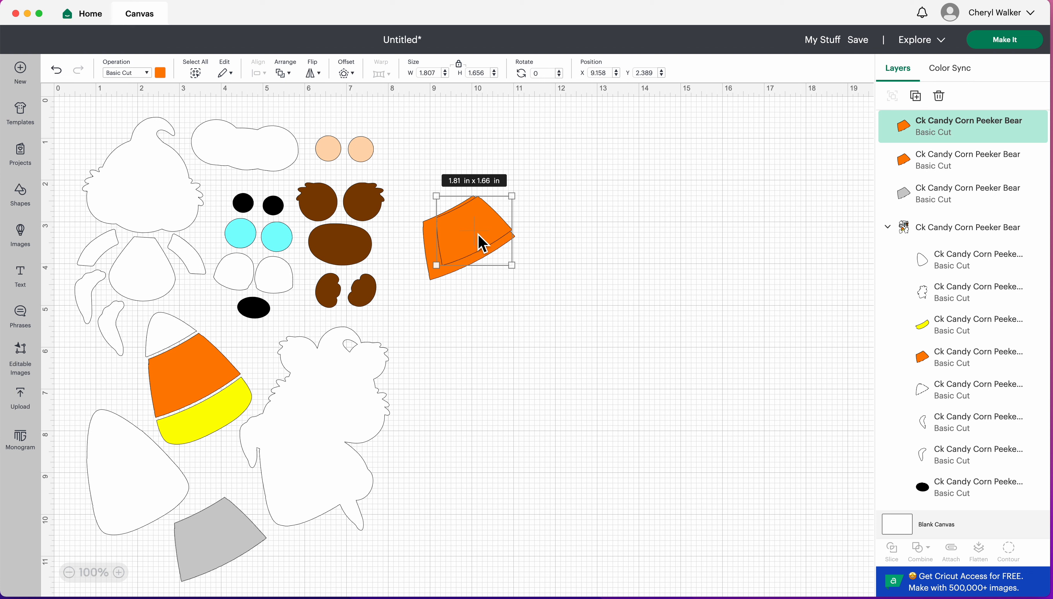
left_click_drag(483, 243, 475, 250)
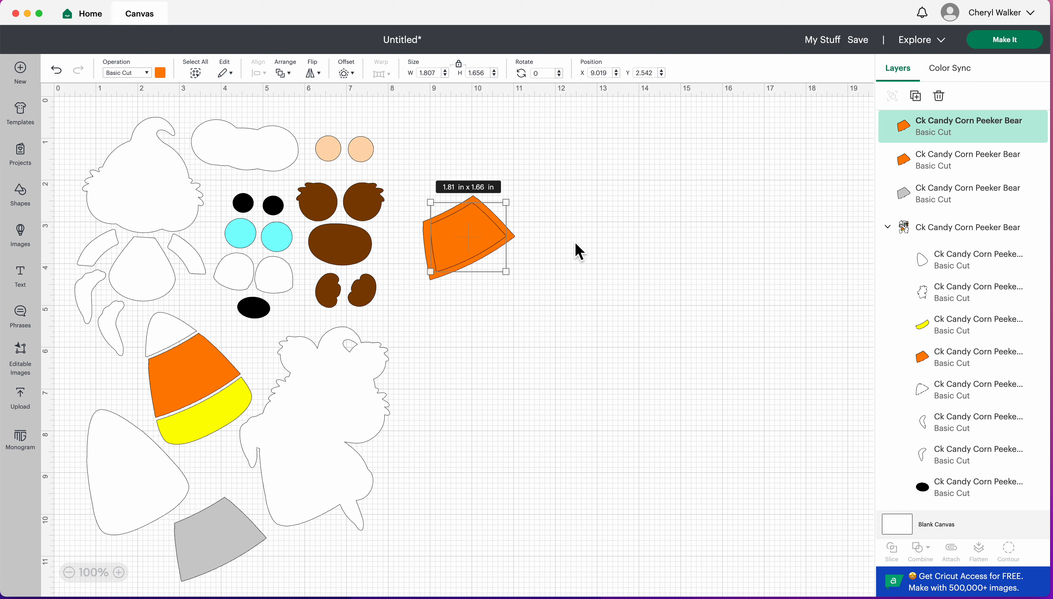
left_click(568, 244)
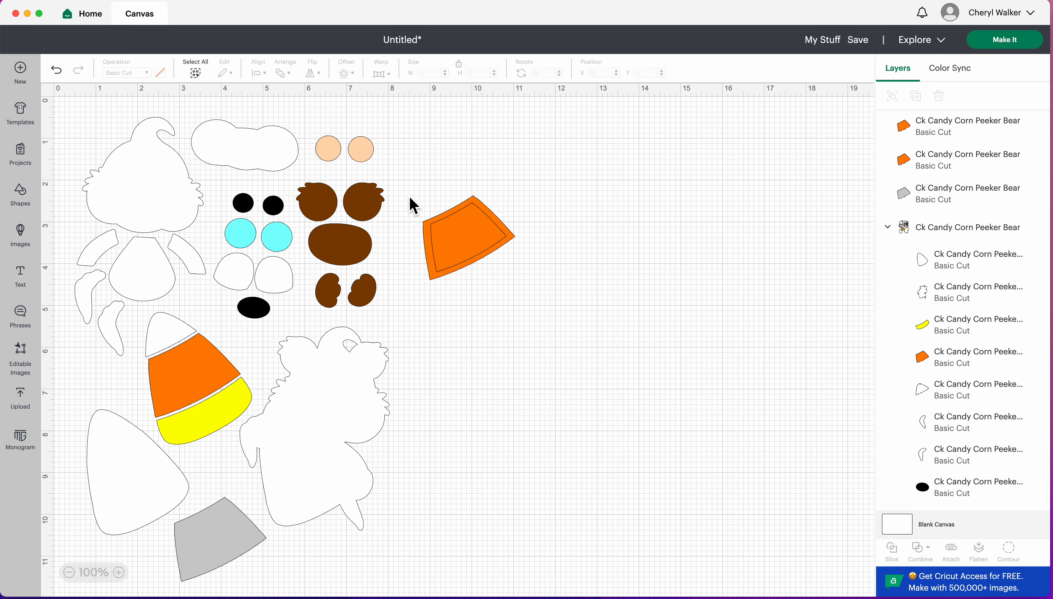
Center-align the small orange copy with the larger orange copy around it
left_click_drag(407, 192, 534, 298)
left_click(420, 165)
left_click_drag(407, 188, 526, 297)
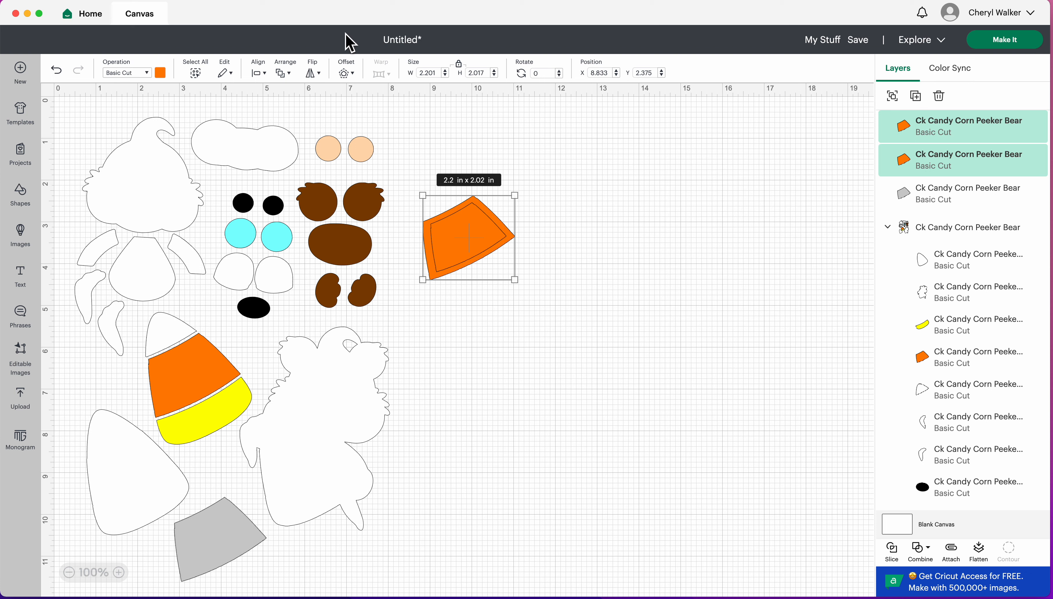
left_click(263, 73)
left_click(287, 235)
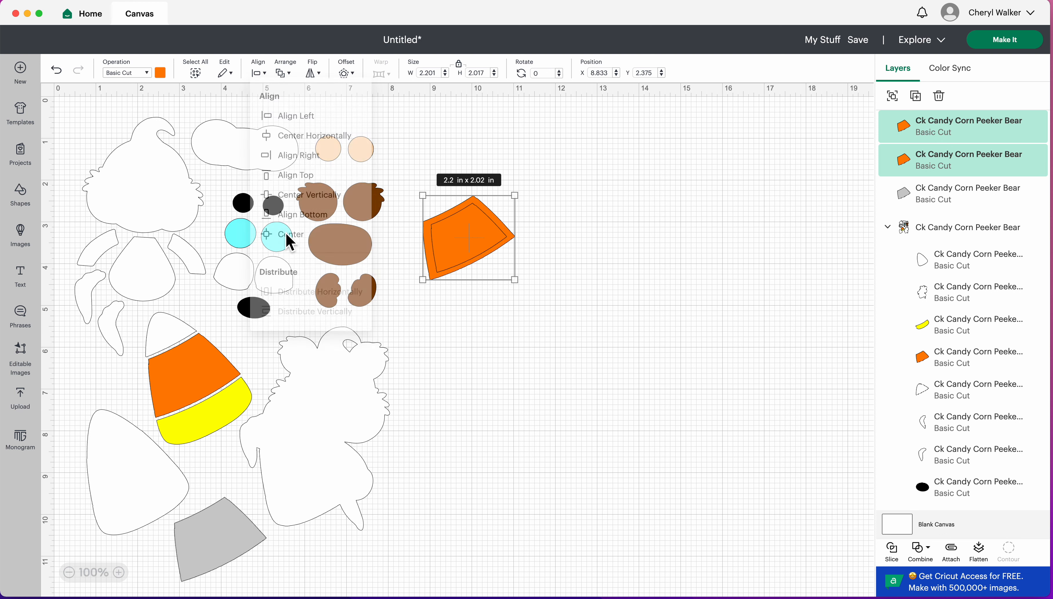
left_click(555, 341)
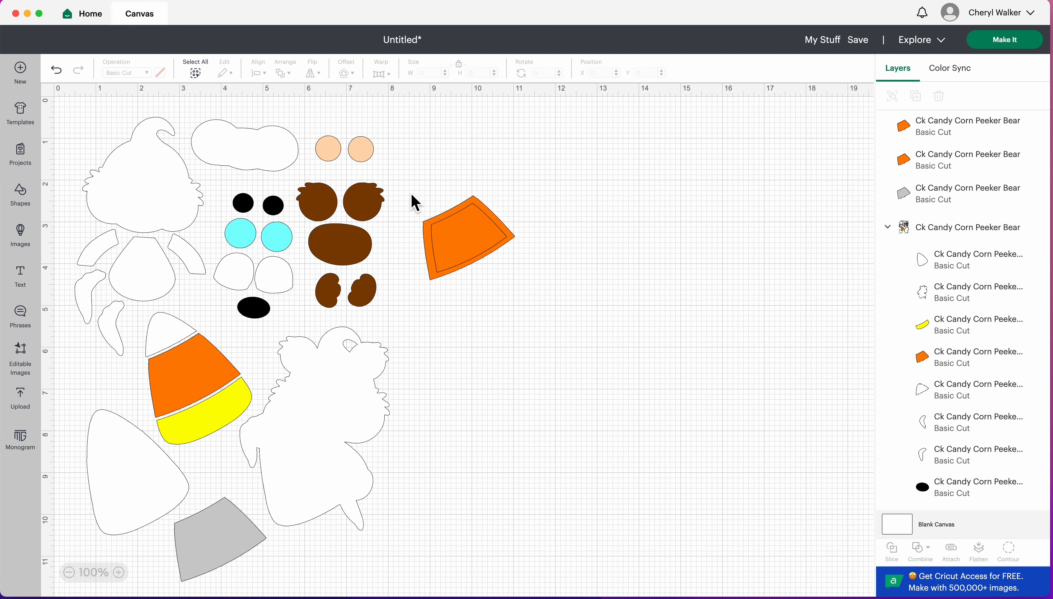
Slice the small orange shape out of the larger one and delete the two solid slice pieces, keeping the frame
left_click_drag(412, 195, 532, 310)
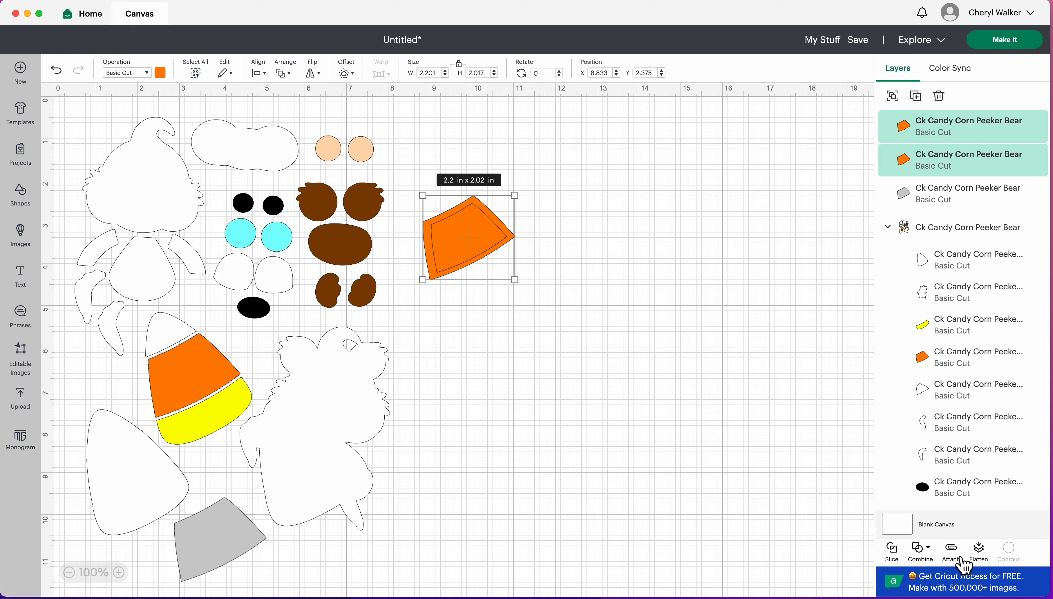
left_click(902, 556)
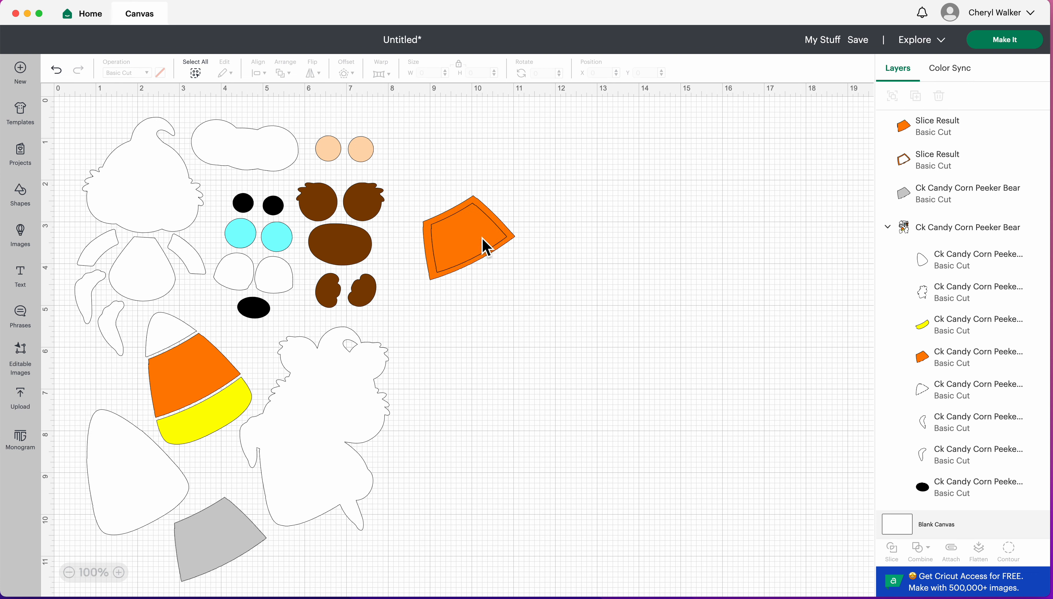
left_click_drag(467, 235, 737, 349)
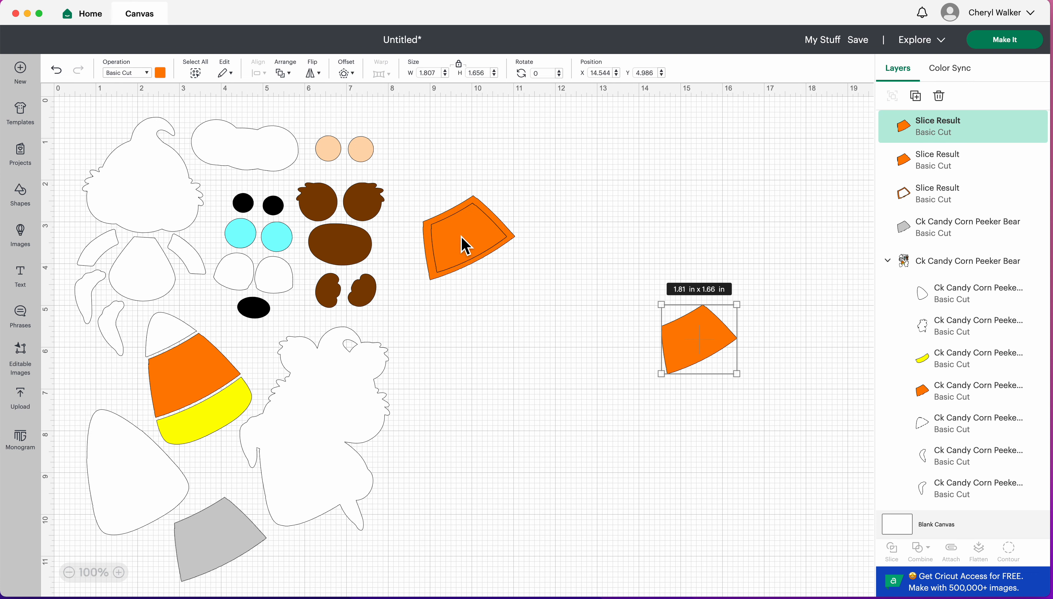
left_click_drag(463, 242, 678, 341)
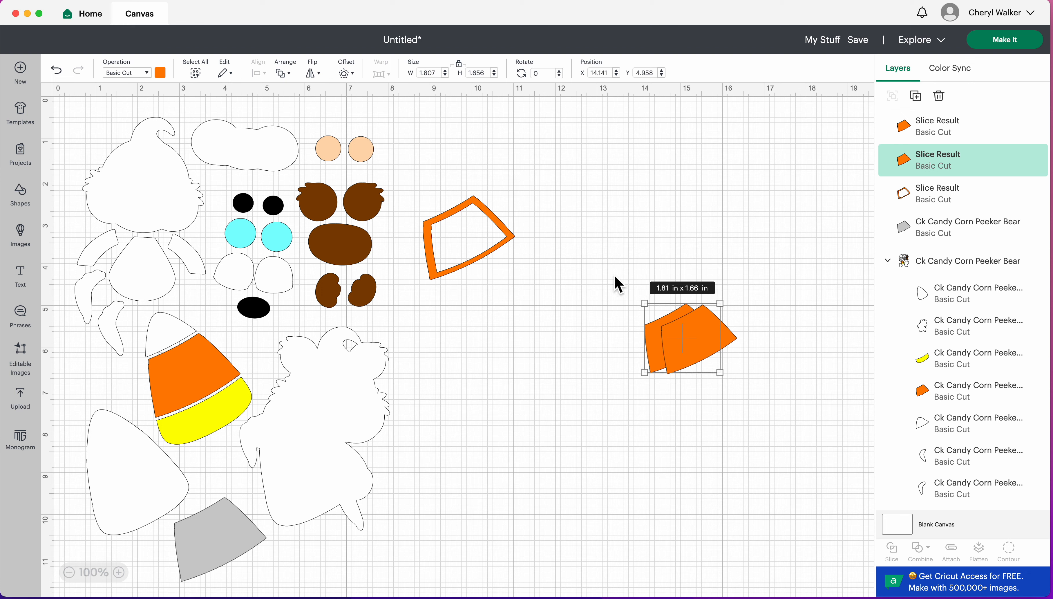
left_click_drag(615, 283, 736, 392)
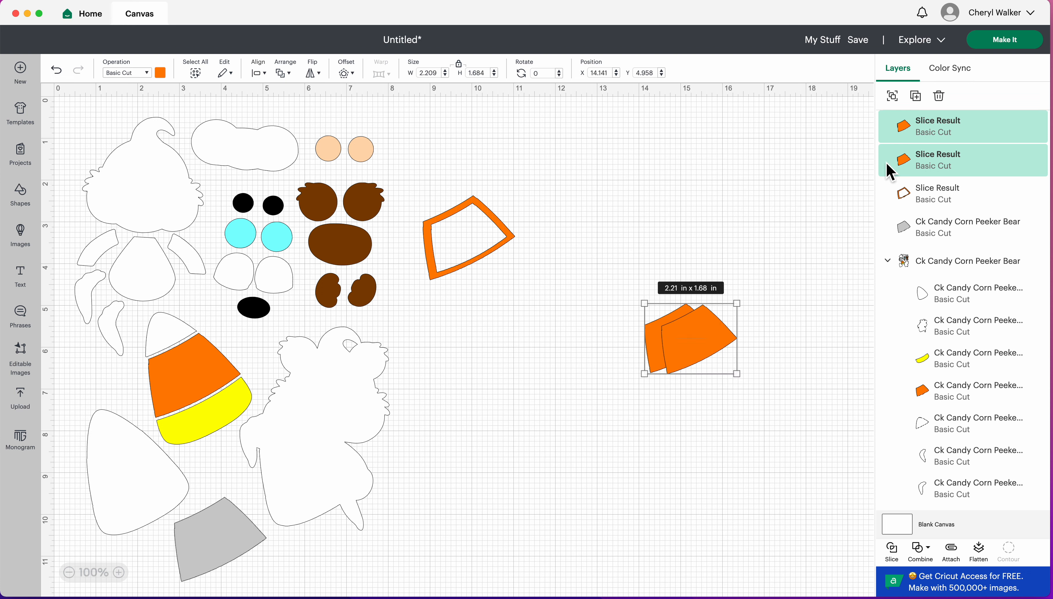
key("Delete")
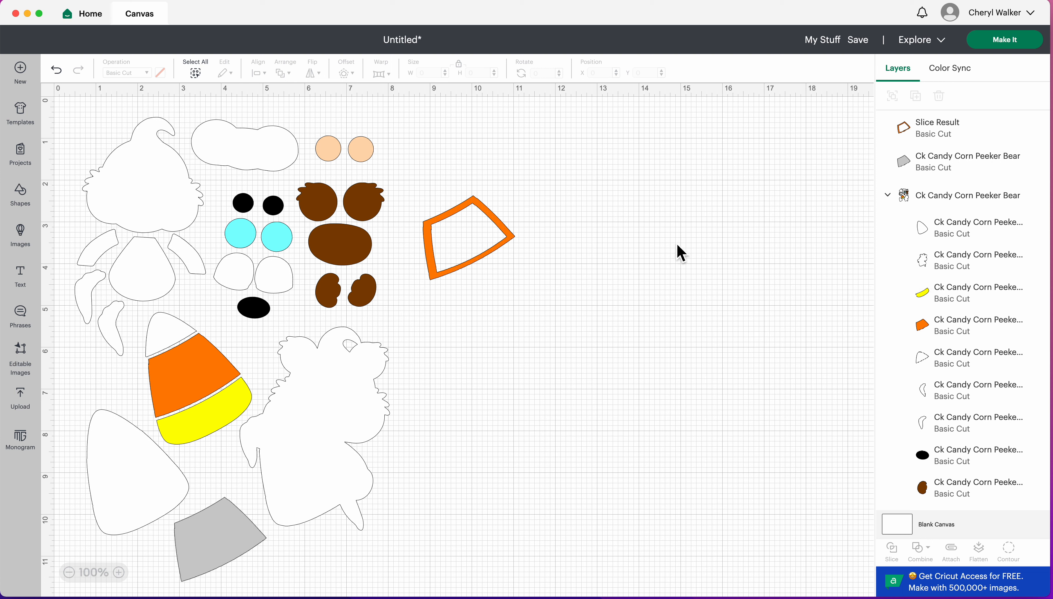
Duplicate the orange frame shape three times
left_click(455, 232)
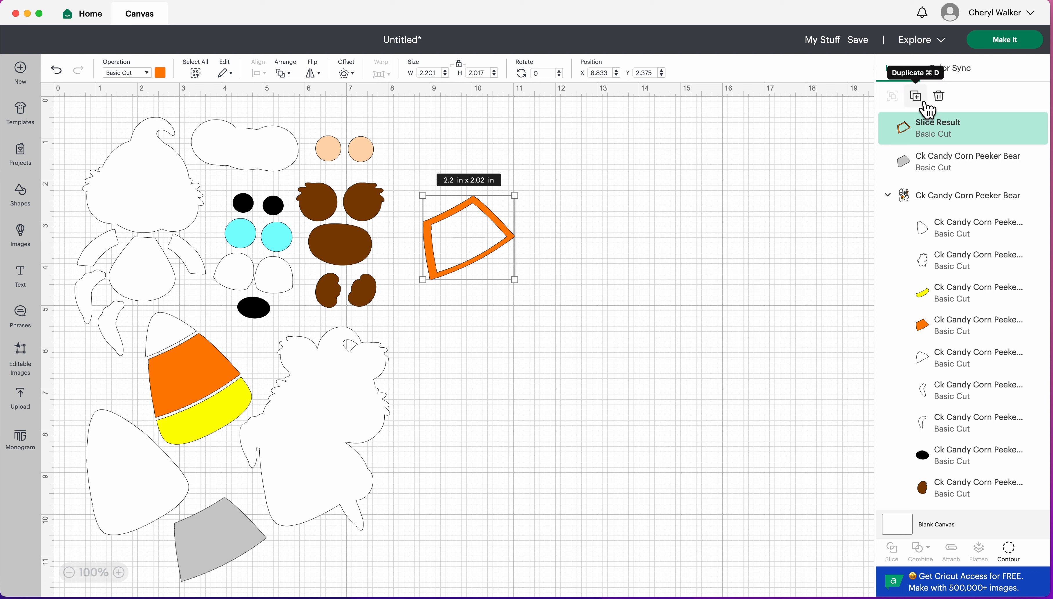
left_click(916, 97)
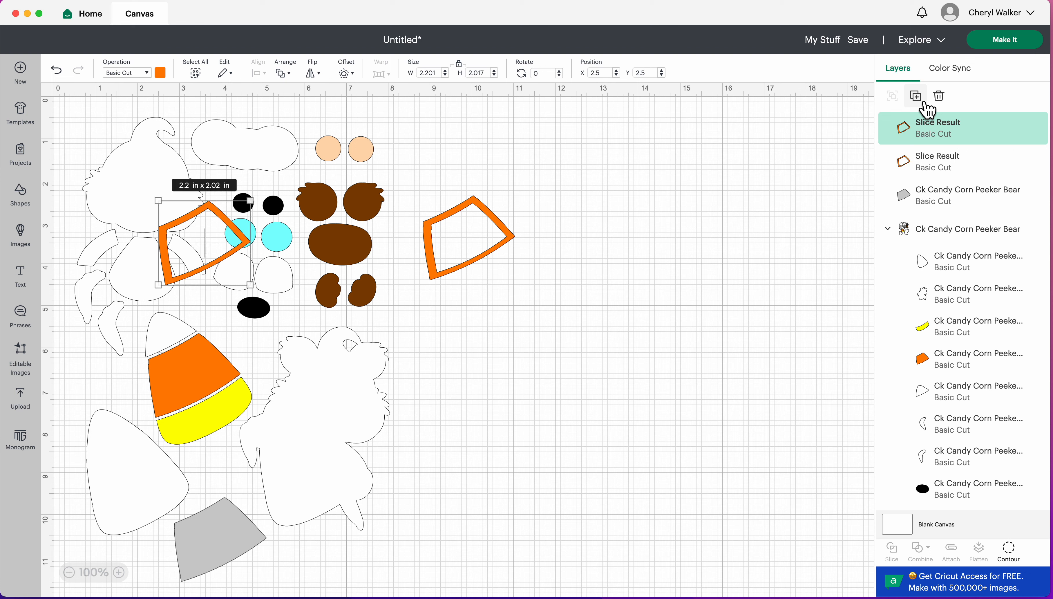
left_click(926, 105)
left_click(926, 104)
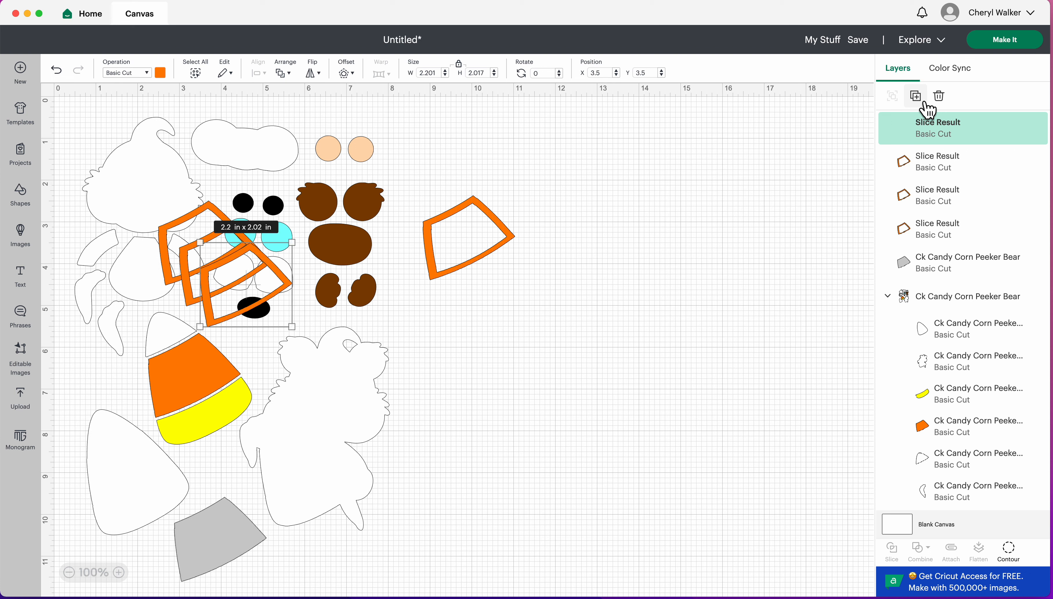
Make five more copies of the orange frame shape
left_click(926, 104)
left_click(925, 104)
left_click(926, 105)
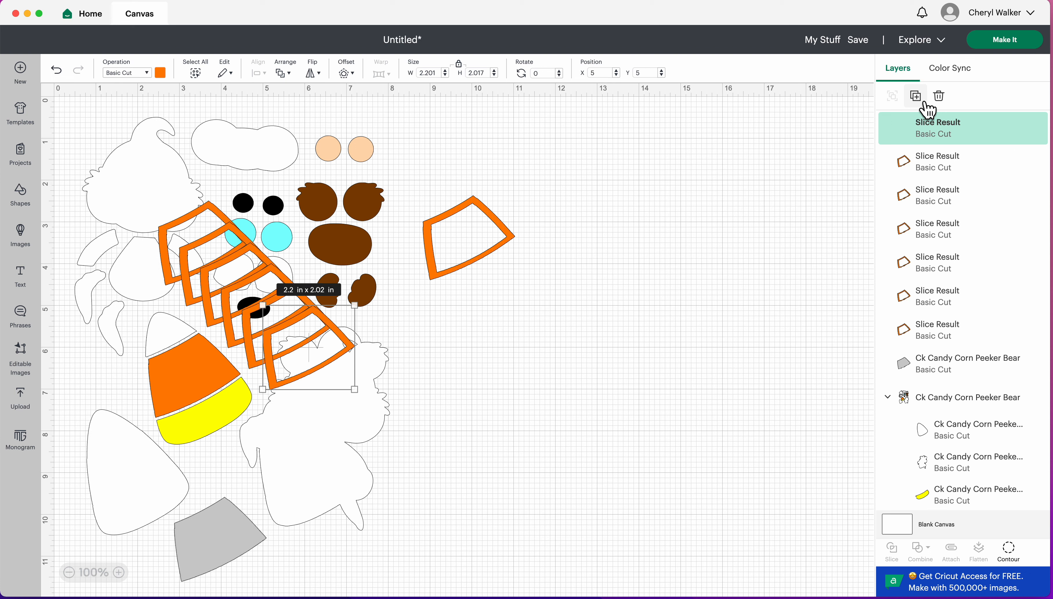
left_click(925, 104)
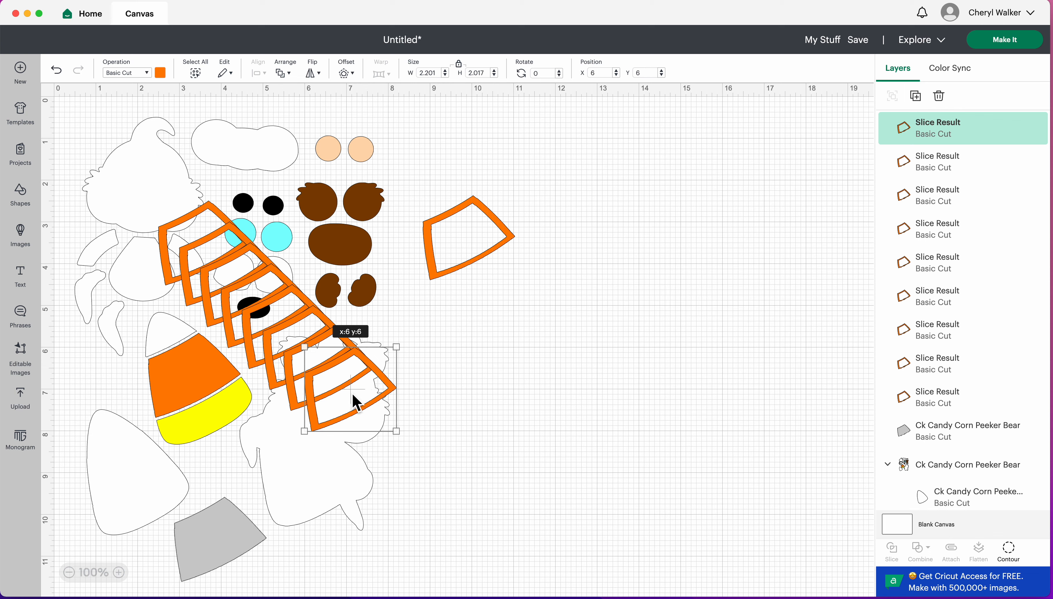
Move three frame copies clear of the bear pieces and stack them with the original frame in two columns on the empty canvas
left_click_drag(353, 390, 418, 137)
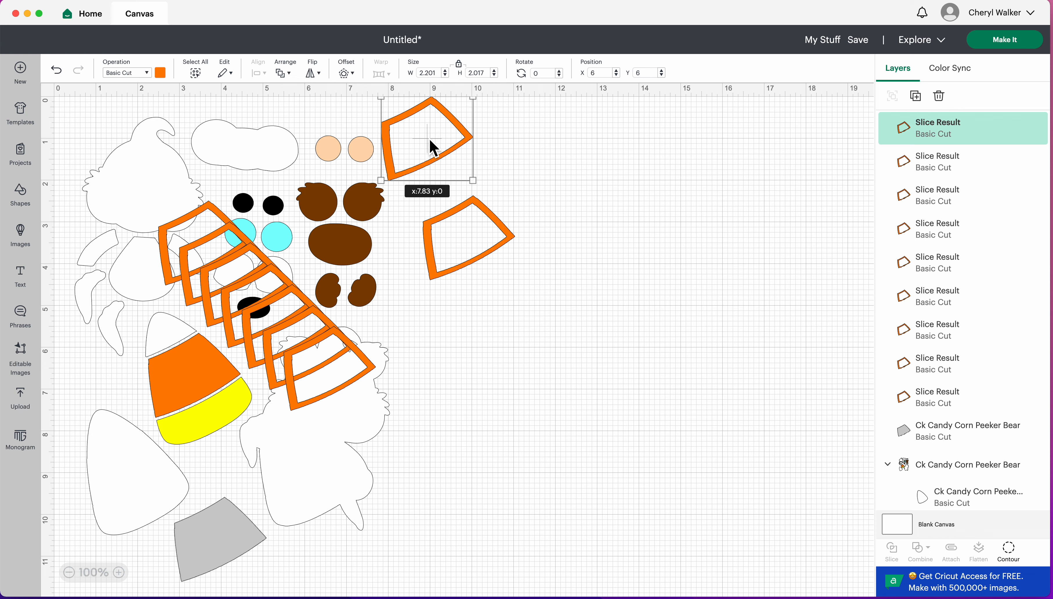
left_click_drag(322, 374, 521, 154)
left_click_drag(522, 161, 523, 161)
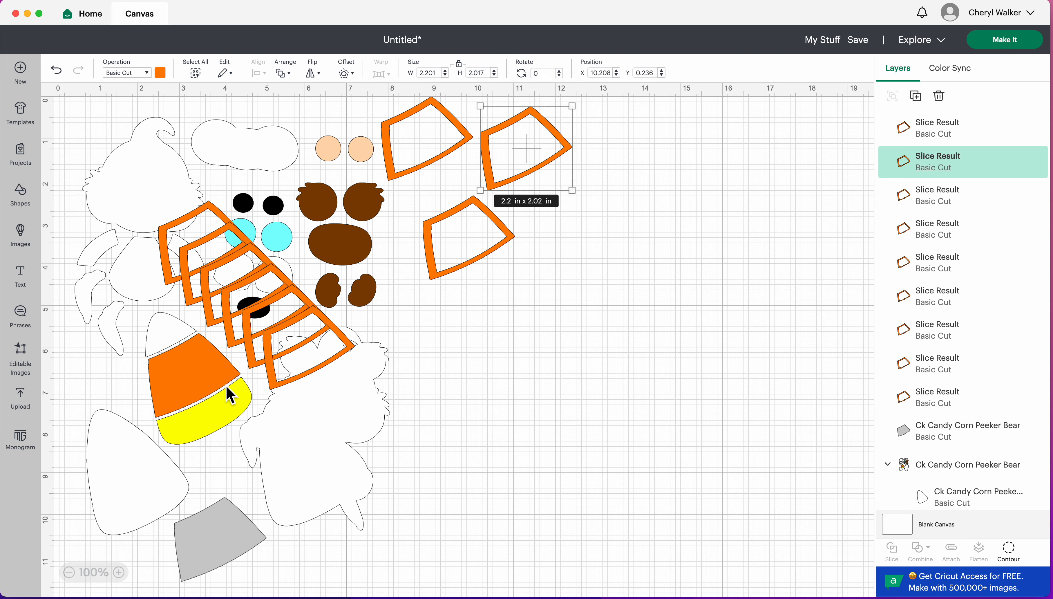
left_click(295, 346)
left_click_drag(311, 348, 443, 332)
left_click(468, 234)
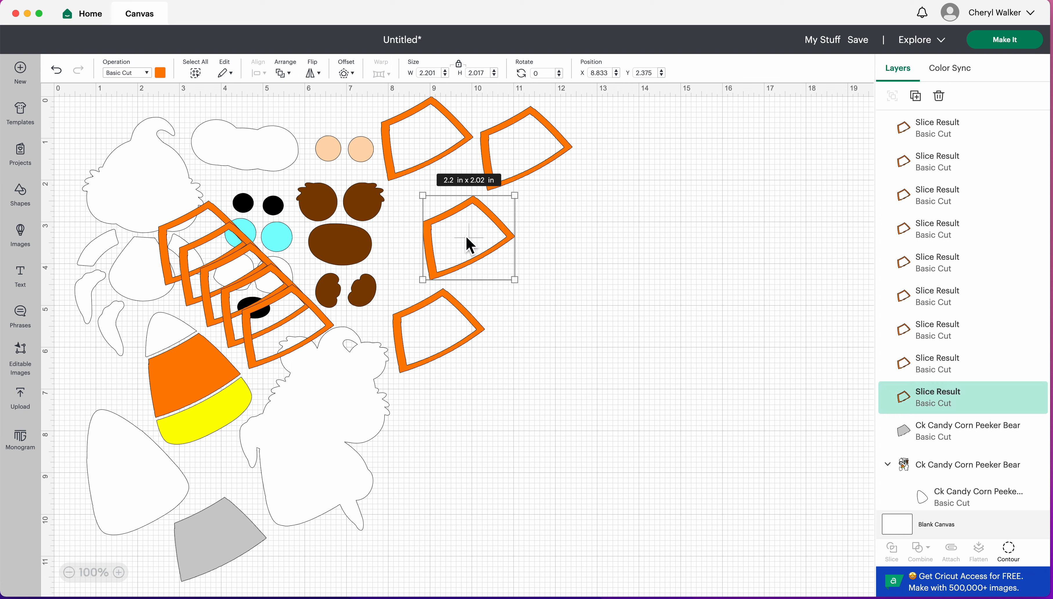
left_click_drag(469, 244, 437, 220)
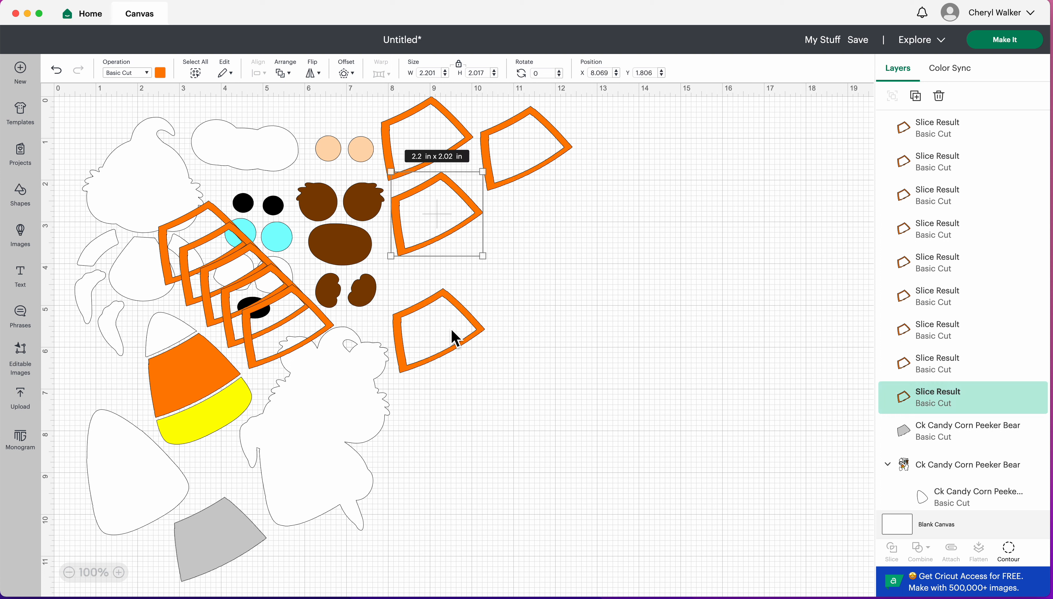
left_click(440, 337)
left_click_drag(437, 332, 437, 288)
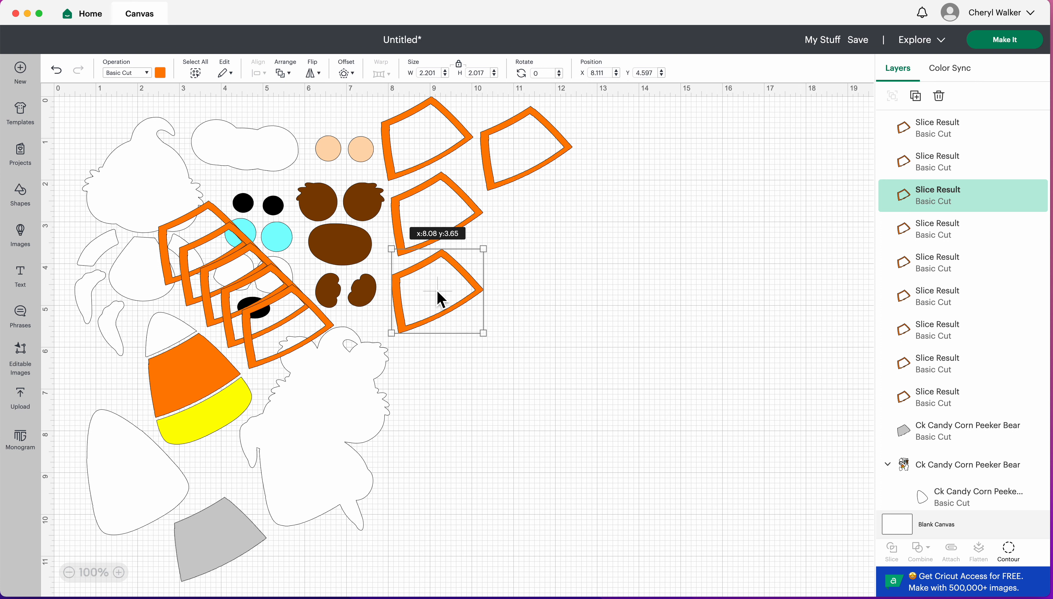
Move the remaining five orange frames off the bear pieces and extend the two columns of frames downward
left_click(278, 330)
left_click_drag(289, 336, 531, 245)
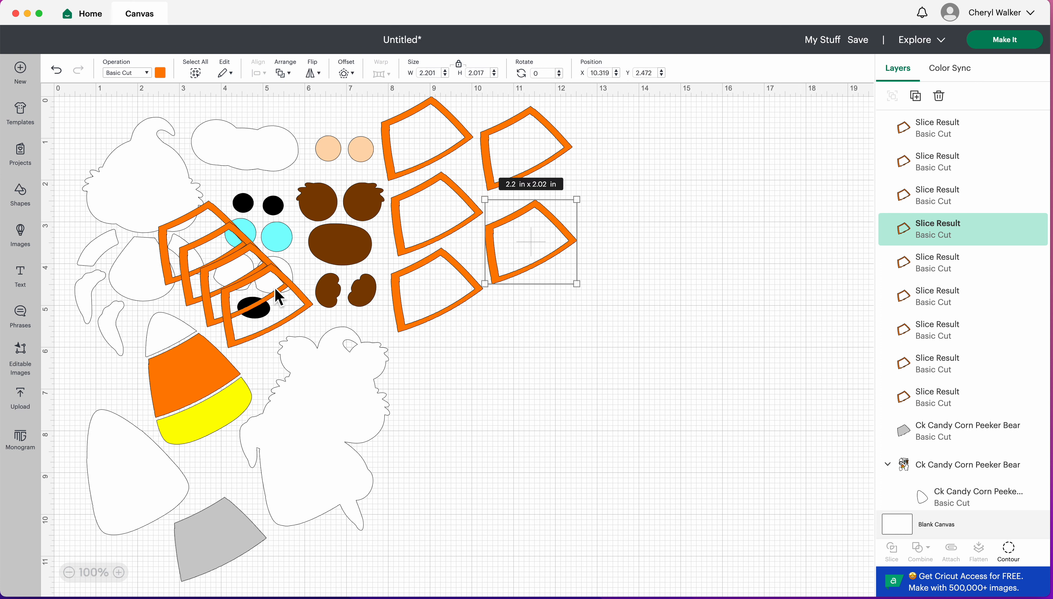
left_click(267, 310)
left_click_drag(270, 306, 448, 367)
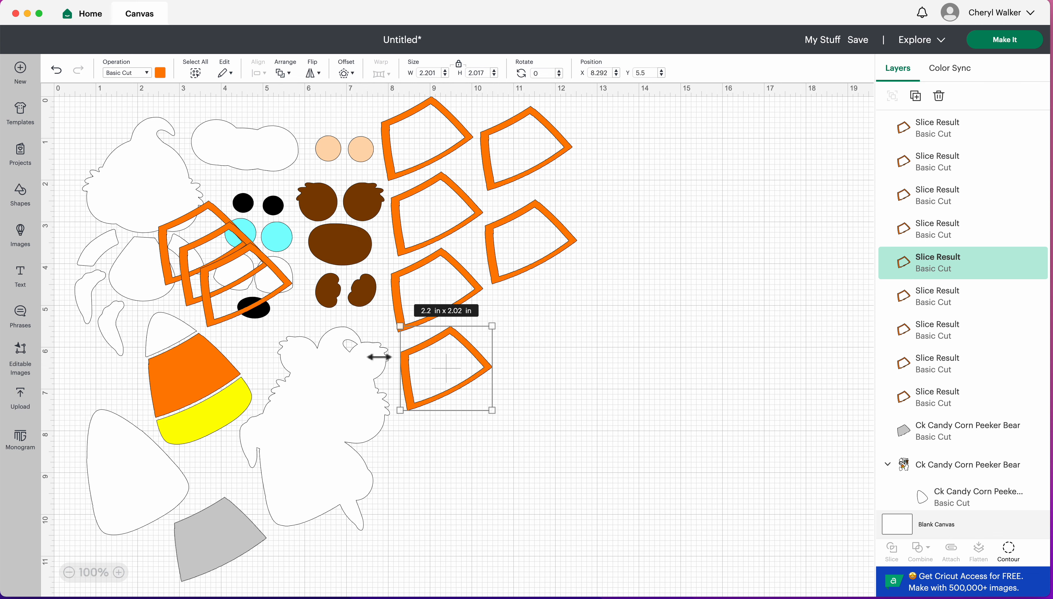
left_click(255, 295)
left_click_drag(255, 295, 542, 328)
left_click(218, 270)
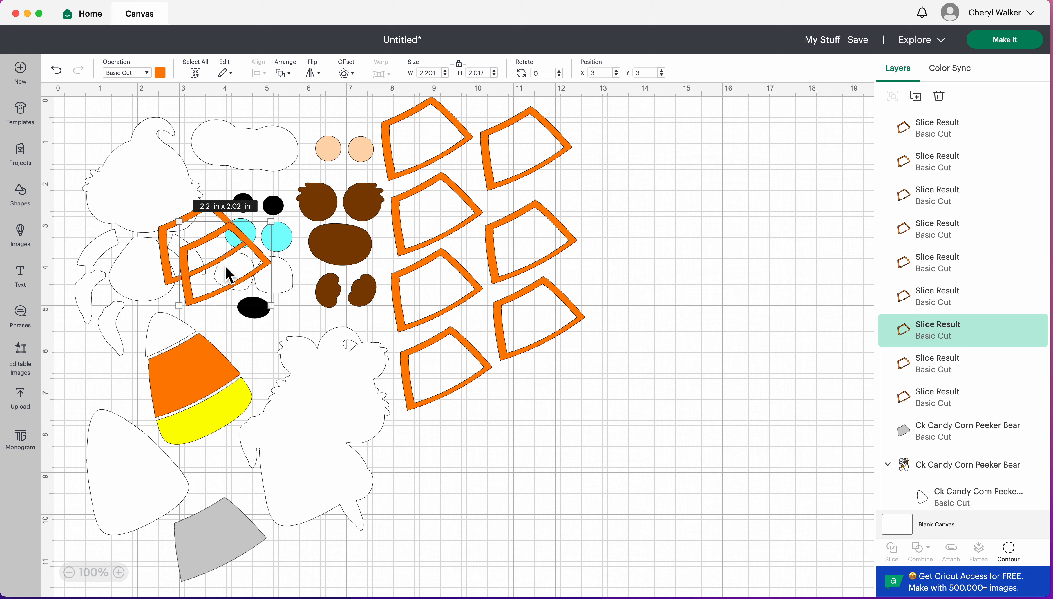
left_click_drag(225, 265, 432, 465)
left_click(200, 264)
left_click_drag(205, 243, 530, 408)
left_click(708, 442)
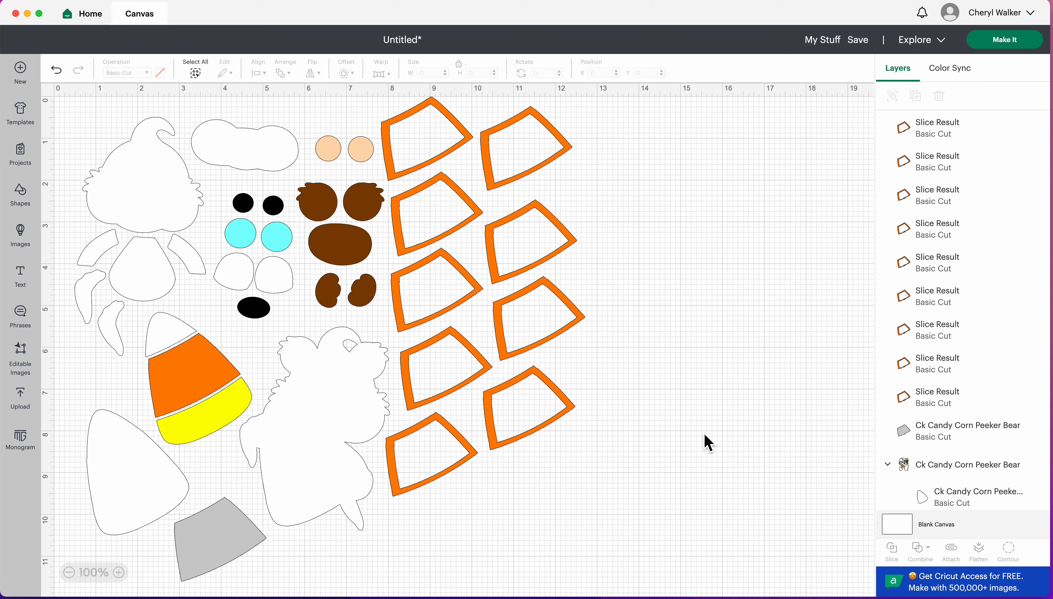
Duplicate the yellow candy corn section from the bear group eight times
scroll(975, 466, "down", 3)
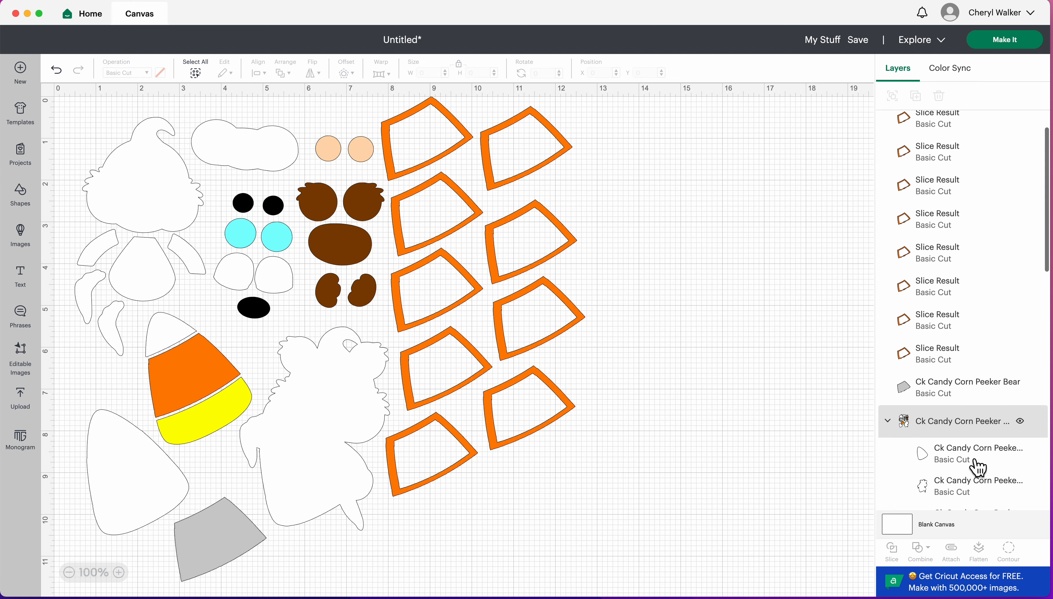
scroll(978, 468, "down", 2)
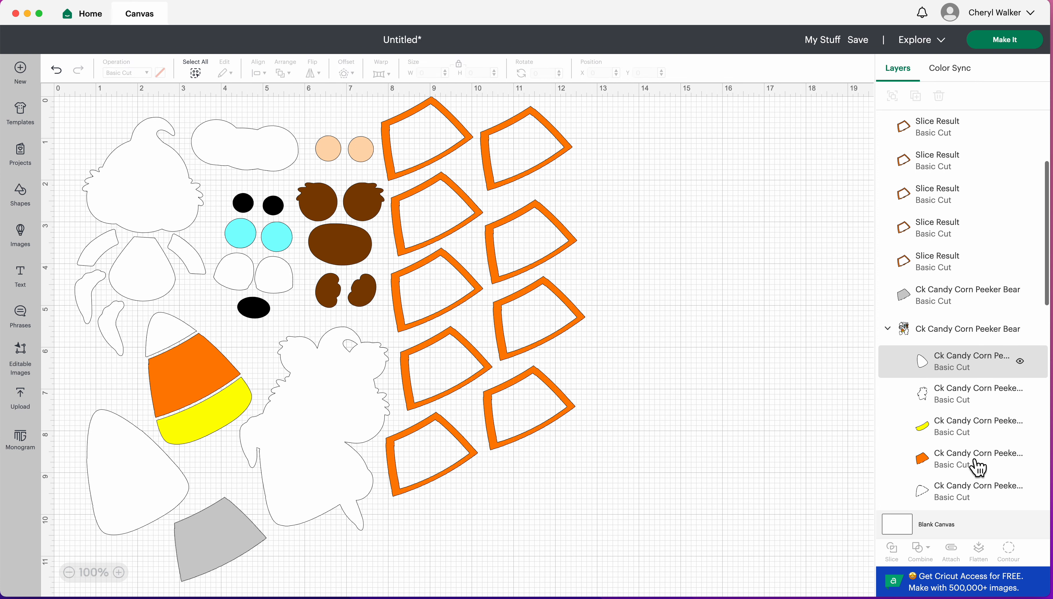
left_click(969, 437)
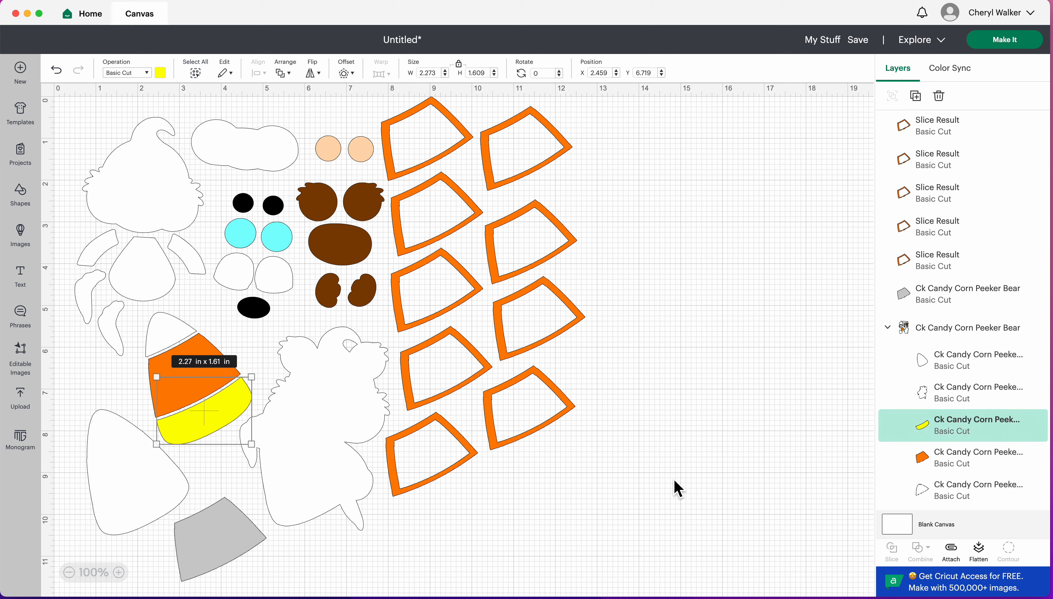
left_click(916, 96)
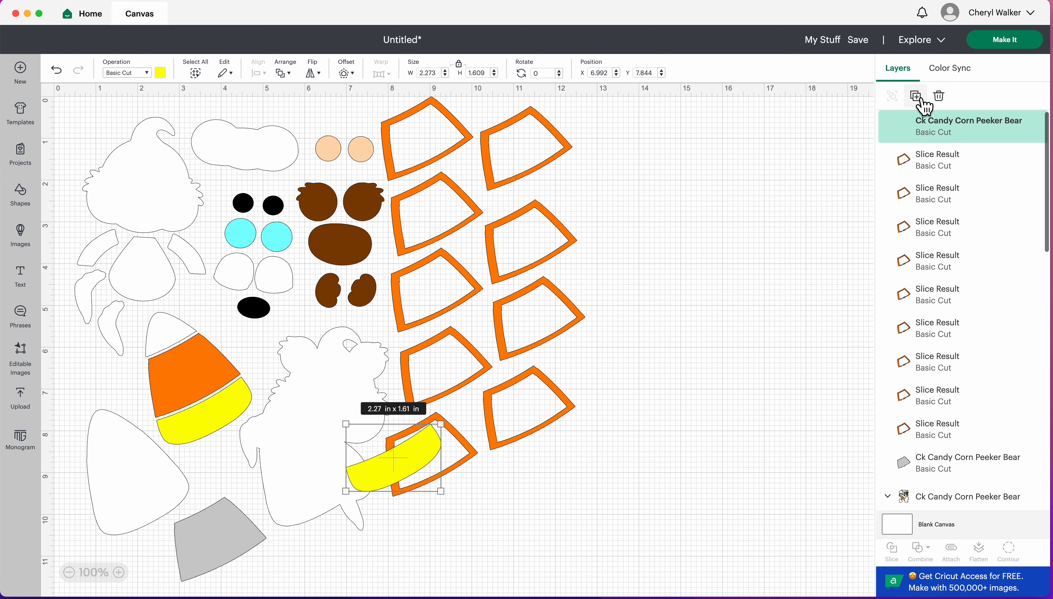
left_click(916, 96)
left_click(917, 96)
left_click(916, 96)
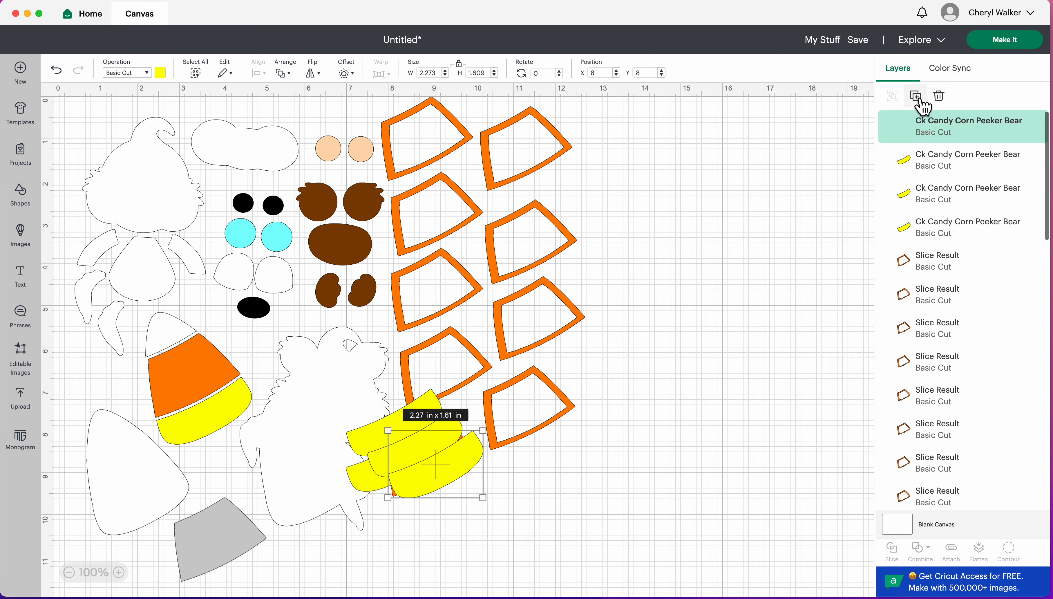
left_click(916, 96)
left_click(916, 96)
left_click(916, 96)
left_click(916, 96)
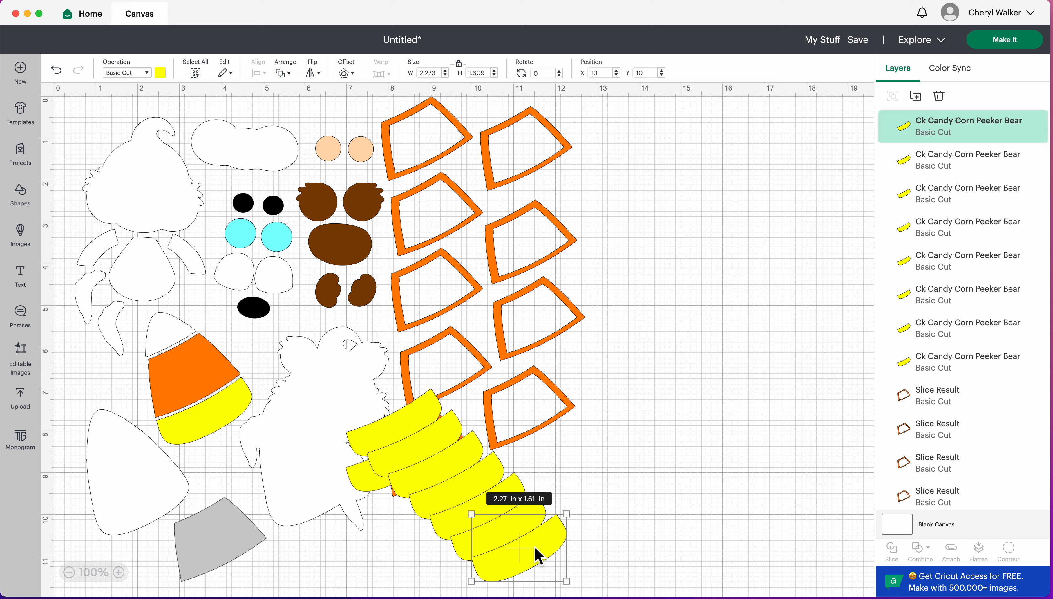
Spread the eight yellow copies in a column beside the orange frames and in the free space below them
left_click_drag(537, 555, 644, 139)
left_click_drag(503, 541, 631, 196)
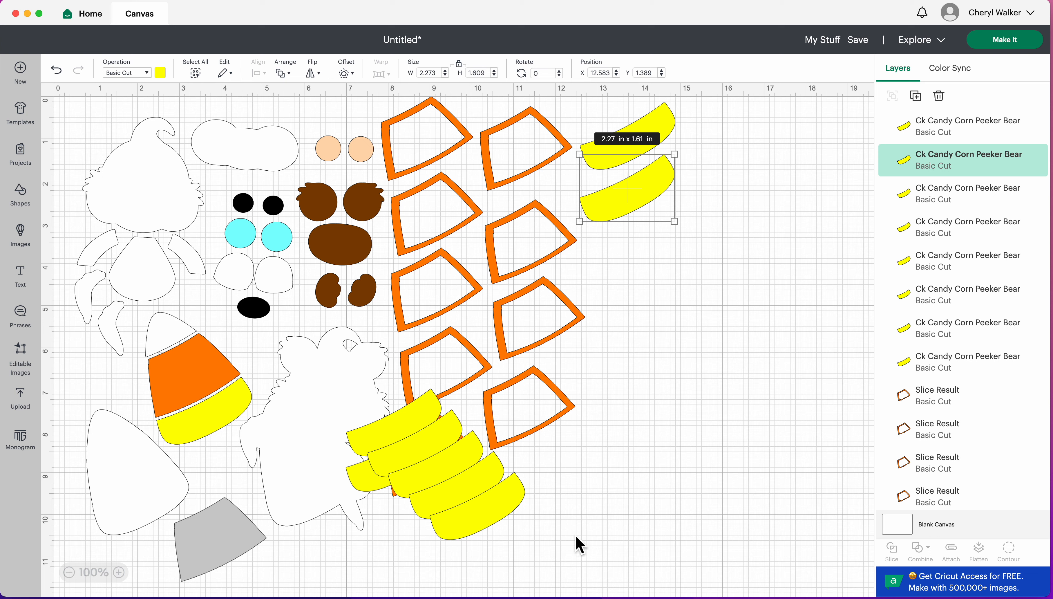
left_click_drag(489, 520, 636, 249)
left_click(465, 505)
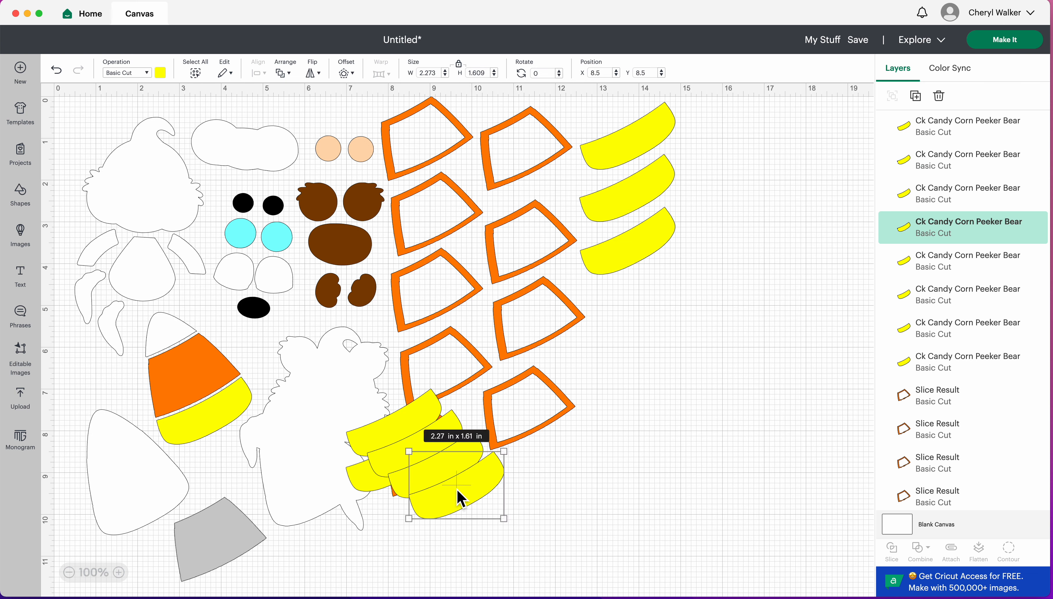
left_click_drag(461, 499, 637, 304)
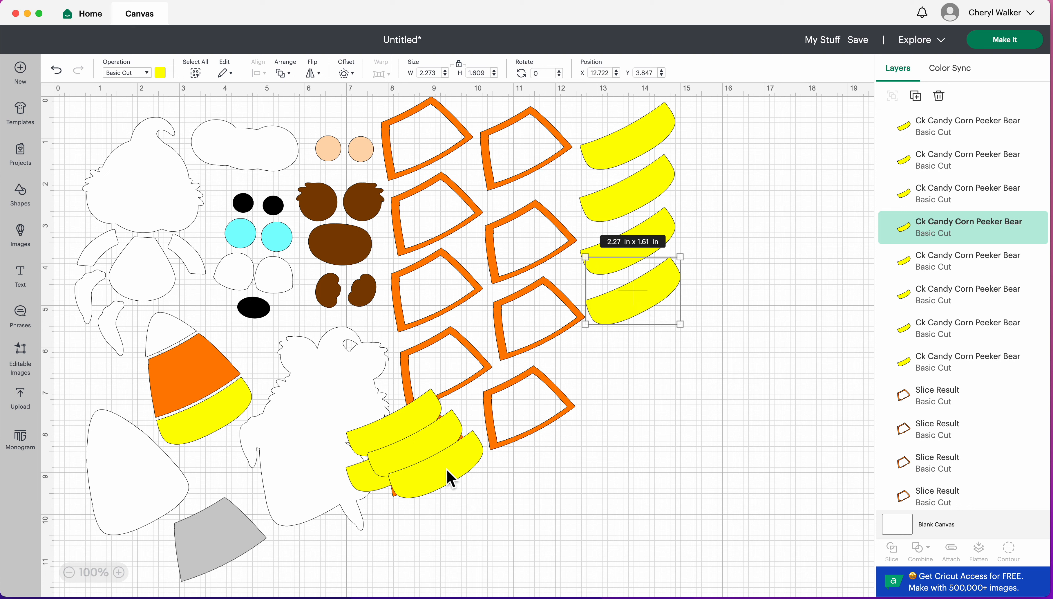
left_click_drag(448, 476, 619, 361)
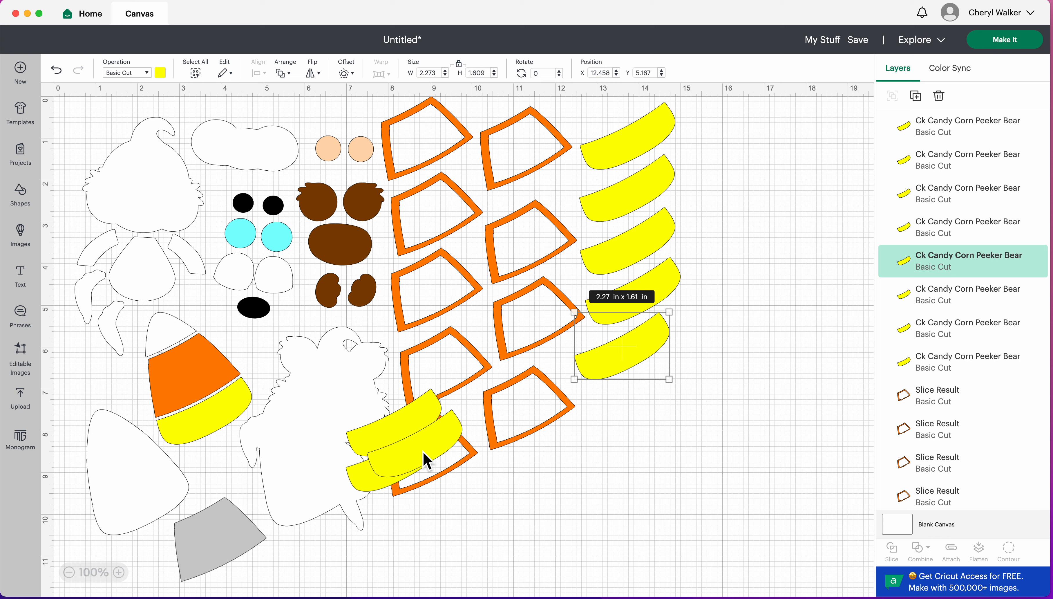
left_click_drag(424, 460, 632, 403)
left_click_drag(401, 439, 533, 460)
left_click(407, 465)
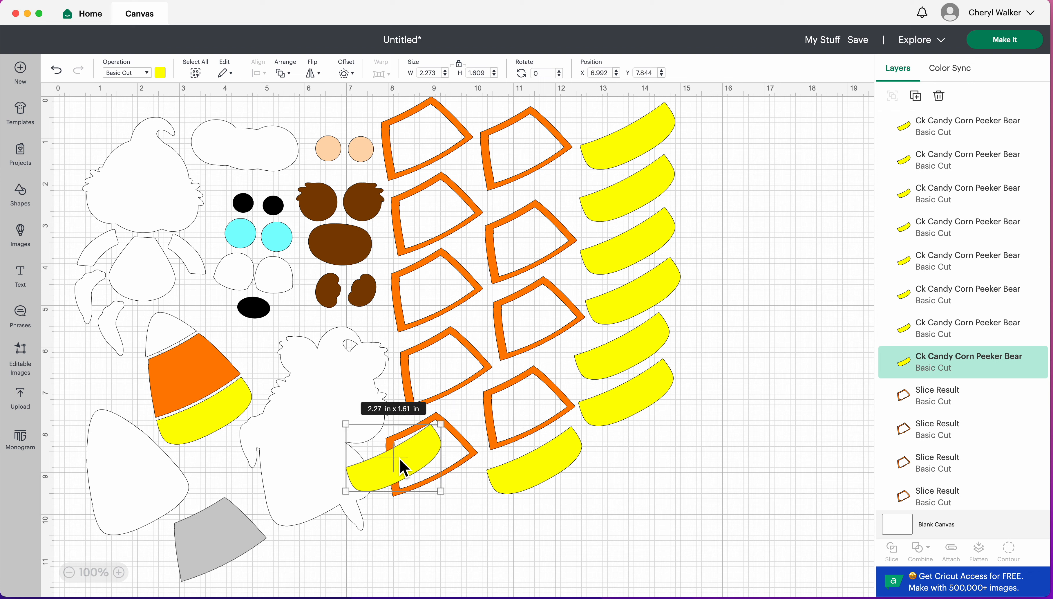
left_click_drag(396, 459, 422, 517)
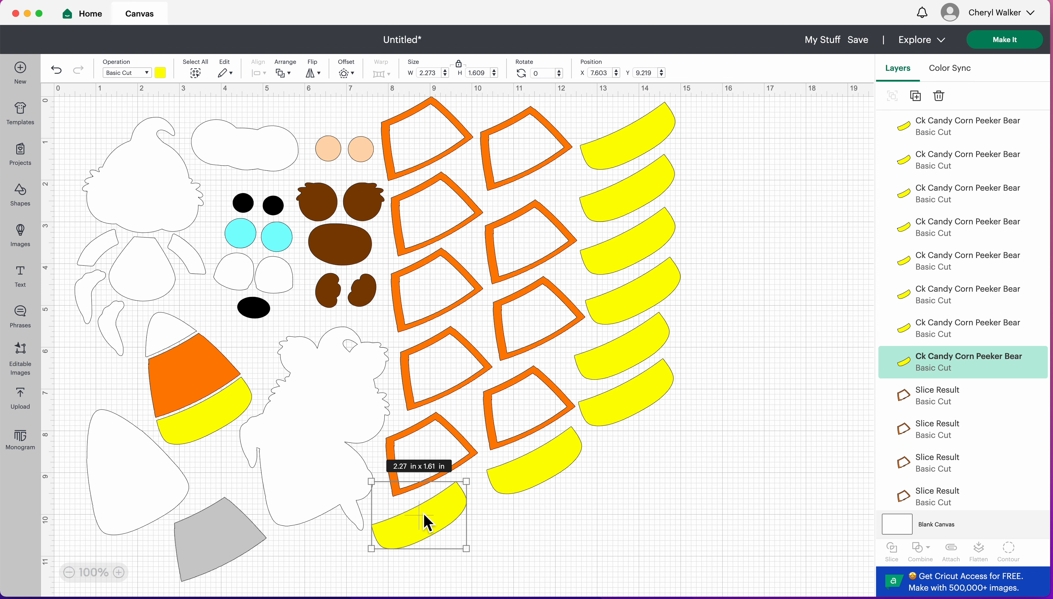
left_click(708, 504)
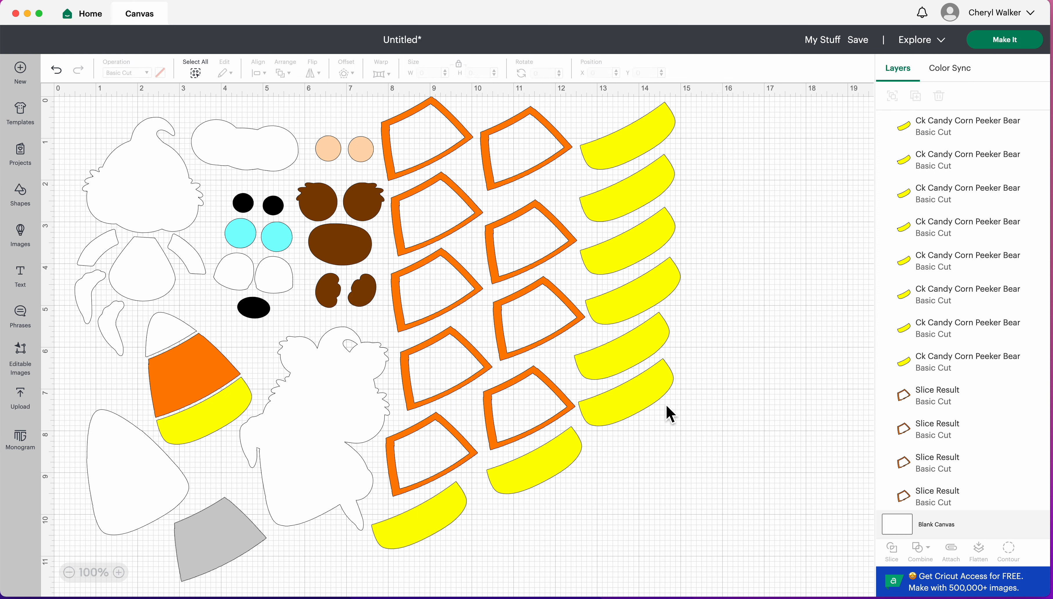
Duplicate the white candy corn tip from the bear group nine times
scroll(900, 481, "down", 5)
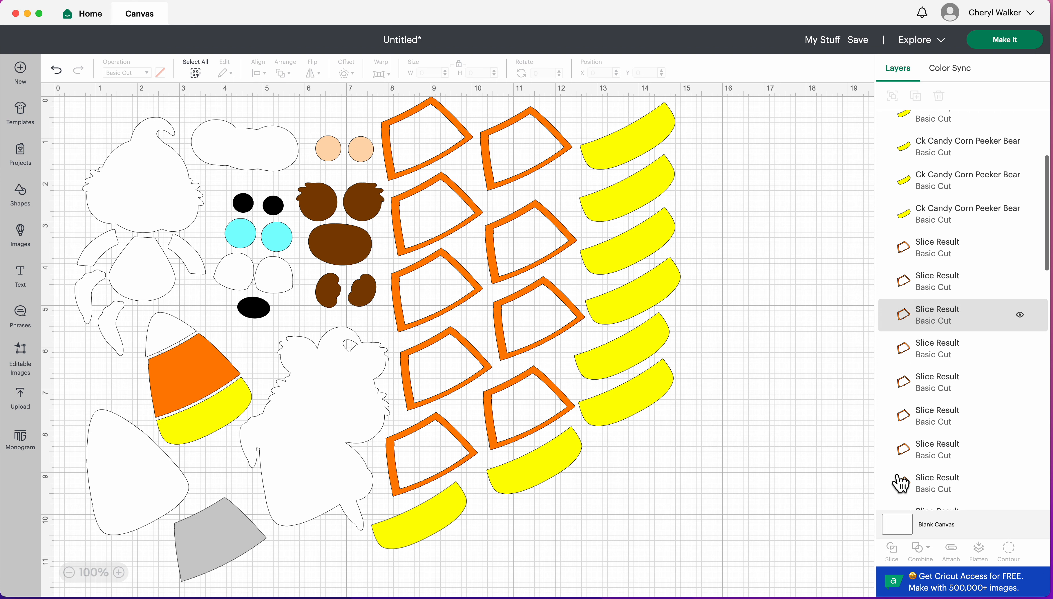
scroll(900, 481, "up", 5)
scroll(899, 482, "down", 10)
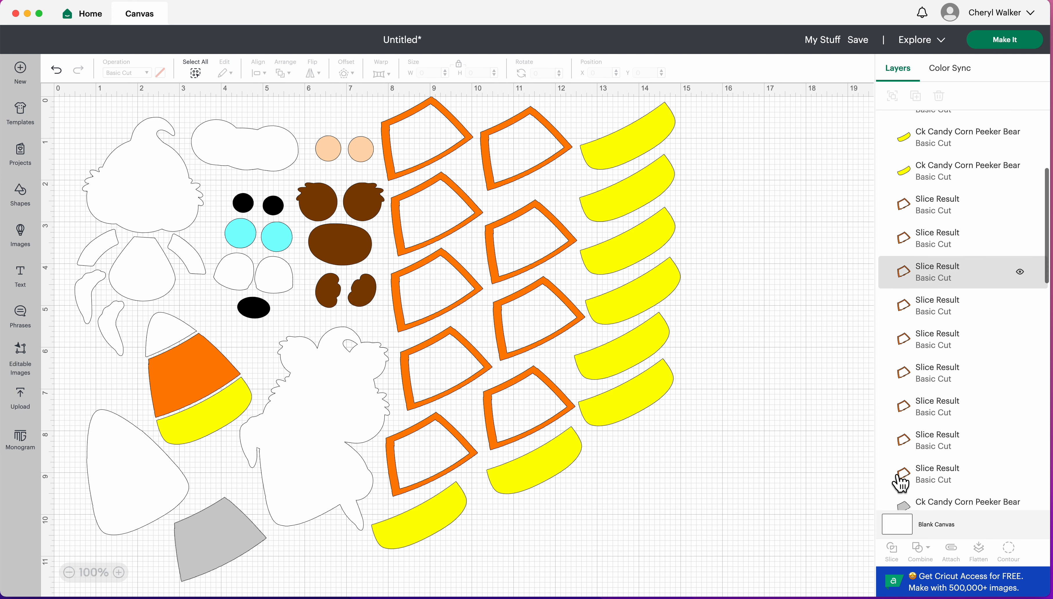
scroll(900, 483, "down", 1)
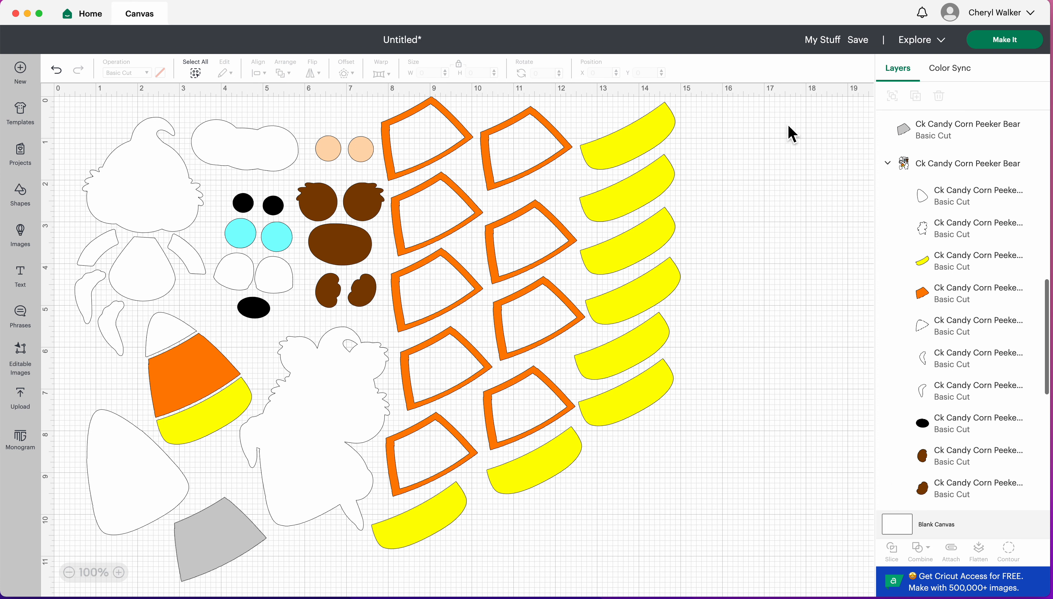
left_click(955, 333)
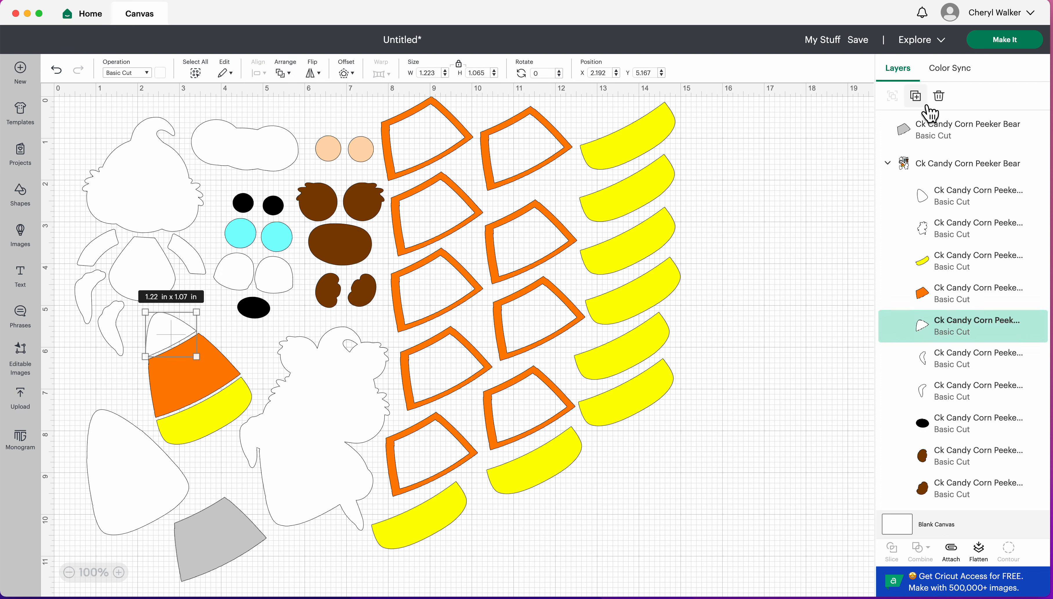
left_click(916, 97)
left_click(916, 97)
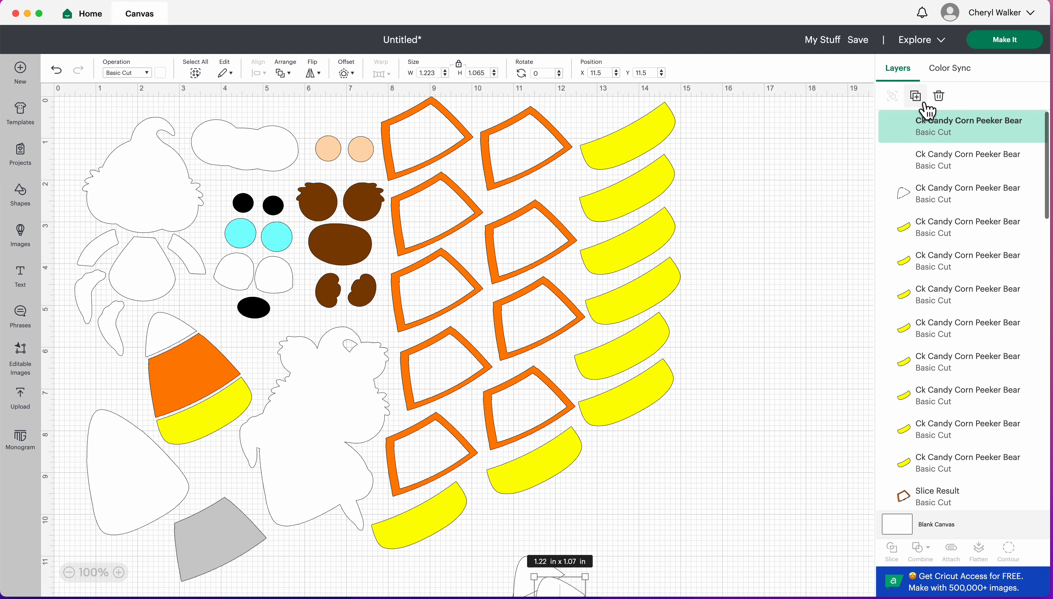
left_click(923, 102)
left_click(923, 102)
left_click(923, 102)
left_click(923, 102)
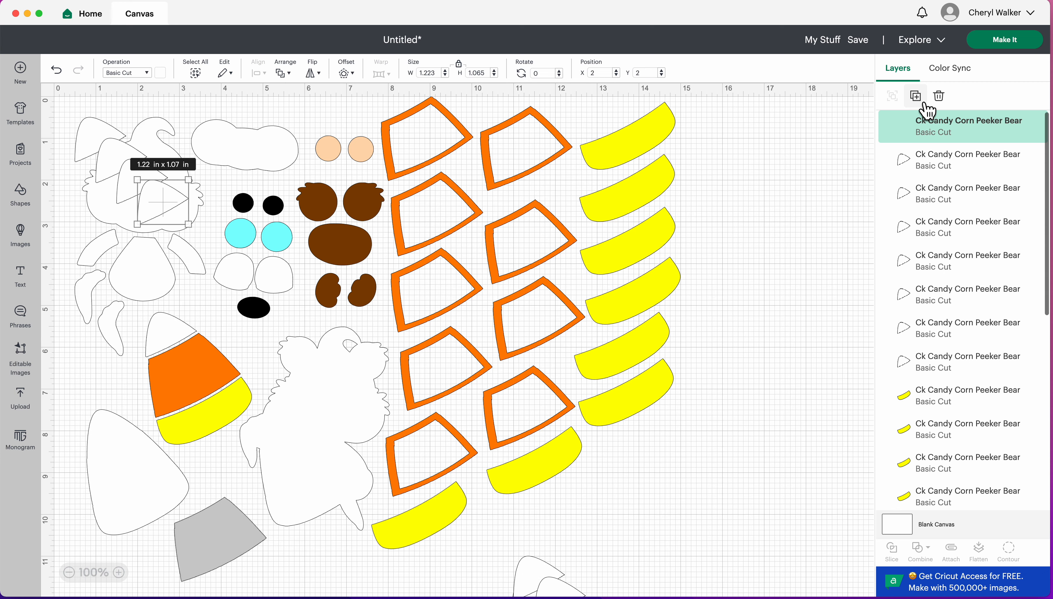
left_click(922, 103)
Move the four white tip copies lying below the artwork into the free space beside and beneath the yellow pieces
scroll(706, 476, "down", 5)
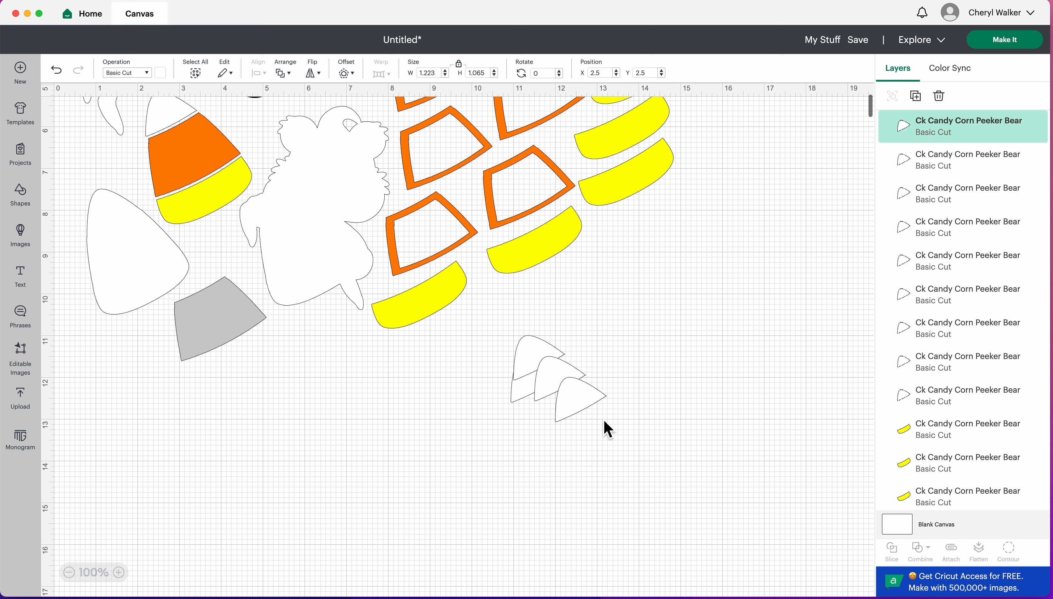
left_click_drag(575, 404, 647, 247)
left_click(559, 381)
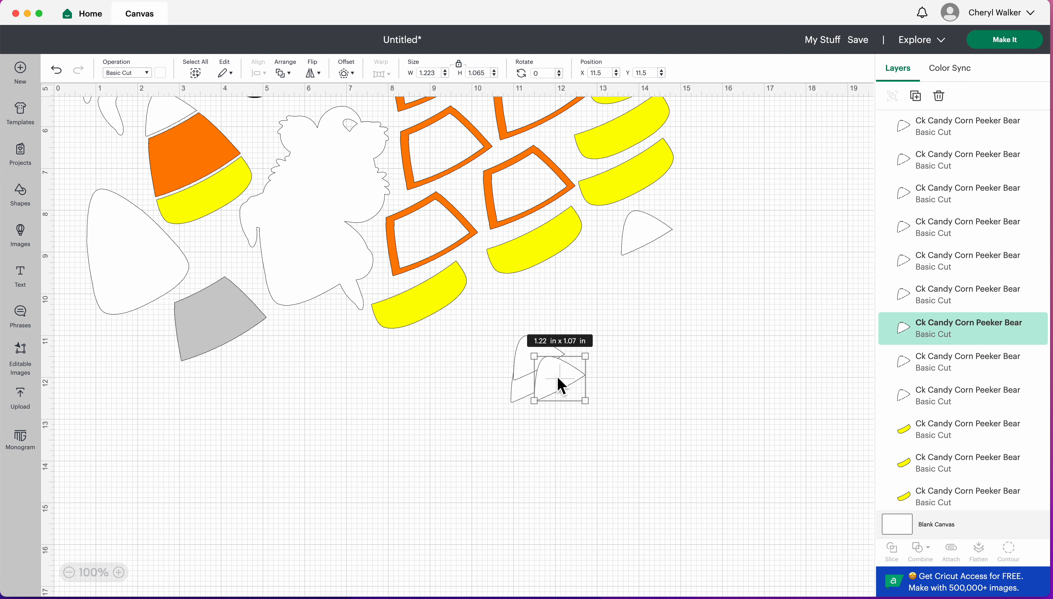
left_click_drag(566, 372, 707, 195)
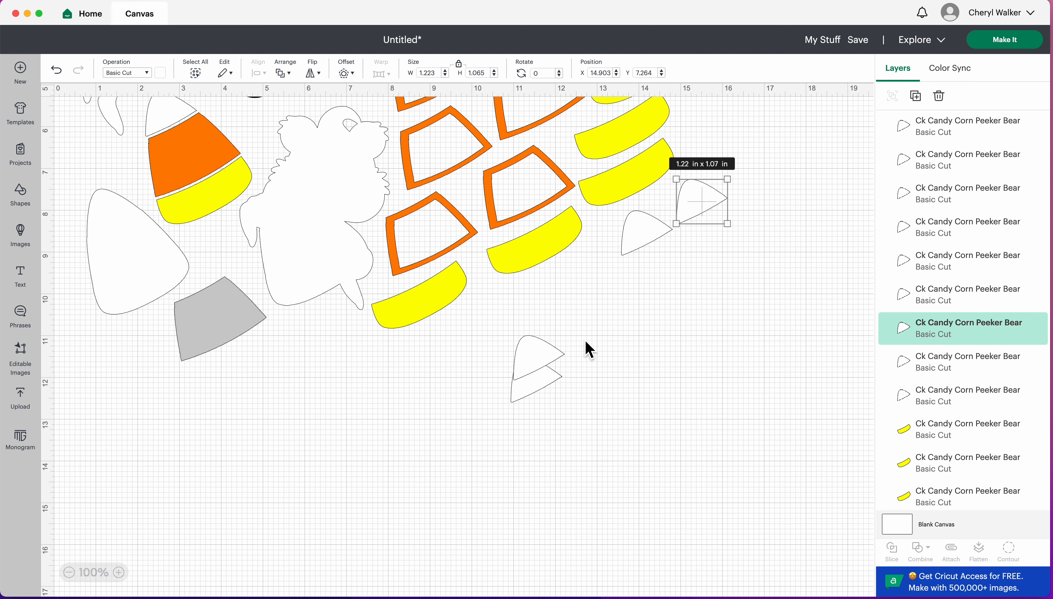
left_click_drag(538, 359, 590, 262)
left_click_drag(532, 382, 527, 300)
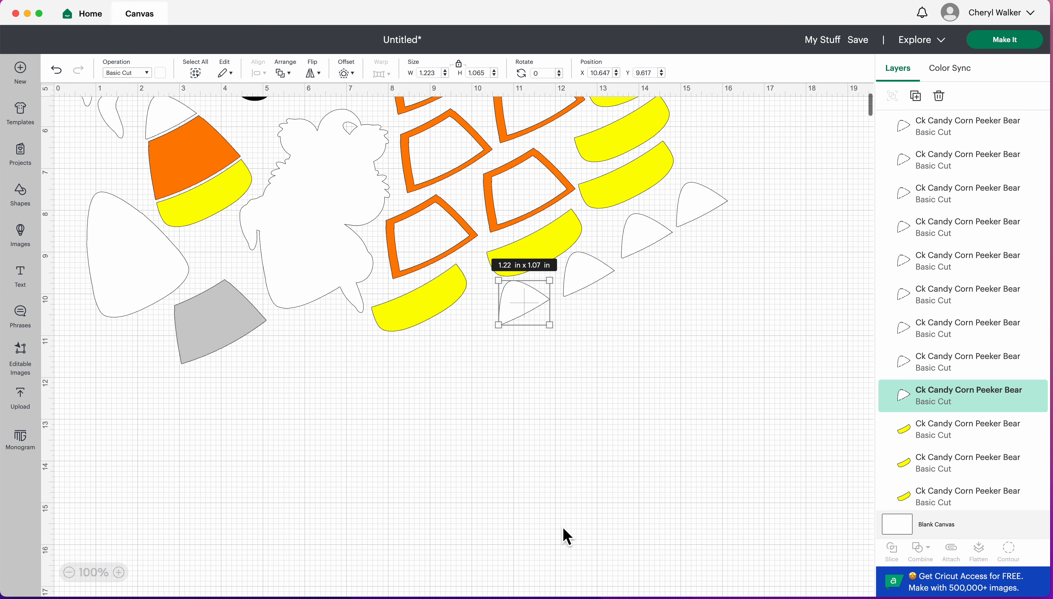
scroll(565, 536, "up", 5)
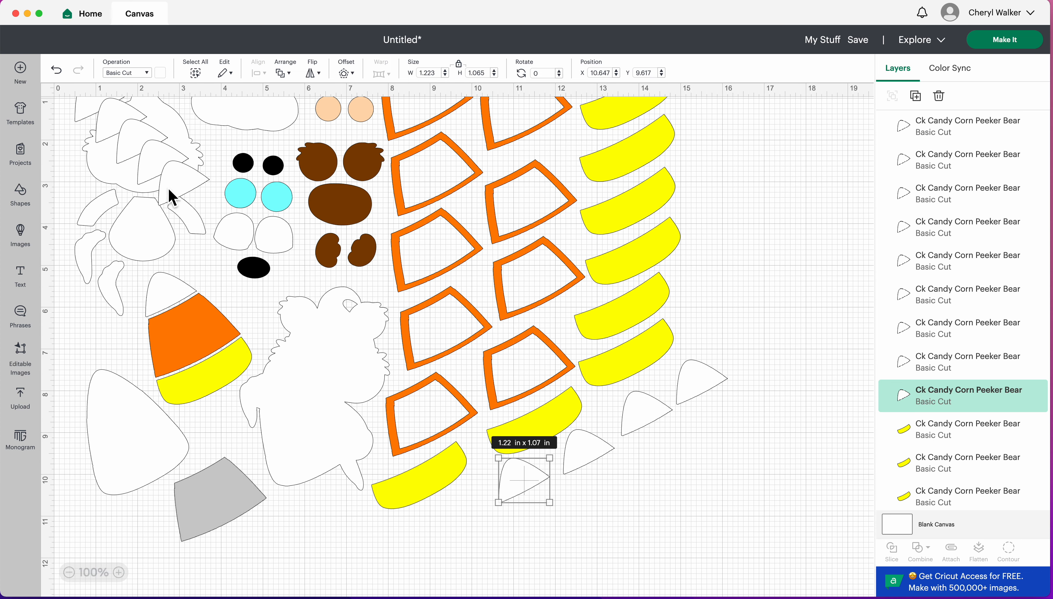
Move four more white tip copies off the bear's head into the free space beside and below the artwork
left_click_drag(180, 188, 324, 507)
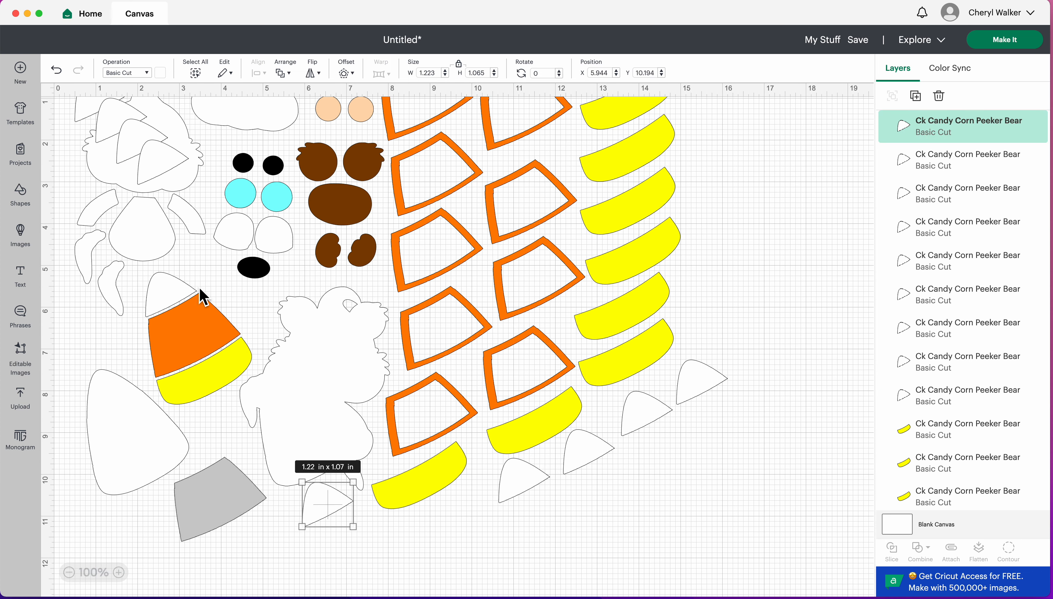
left_click_drag(158, 164, 97, 349)
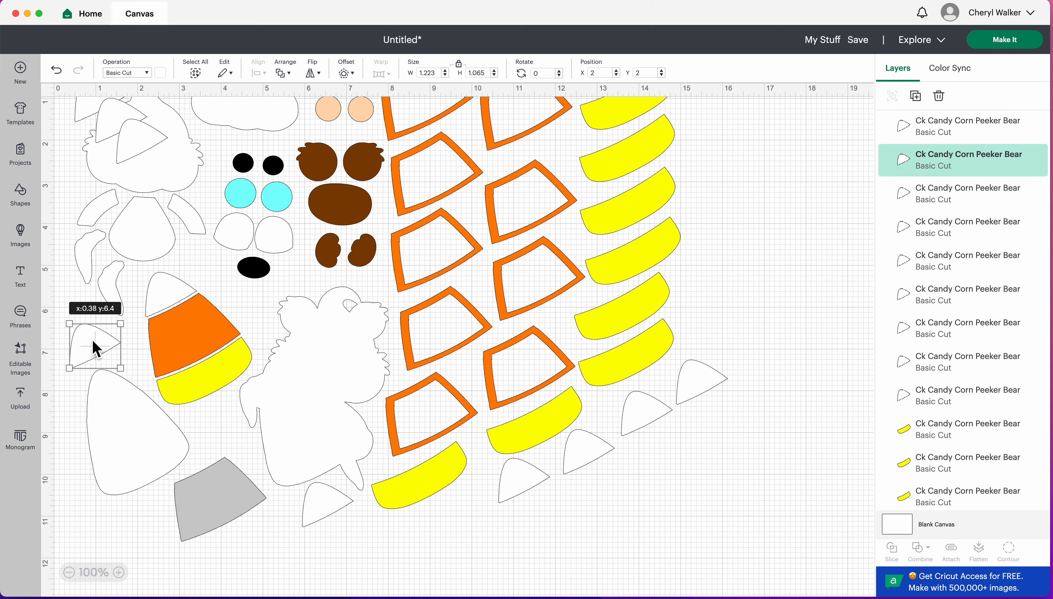
left_click_drag(151, 141, 138, 523)
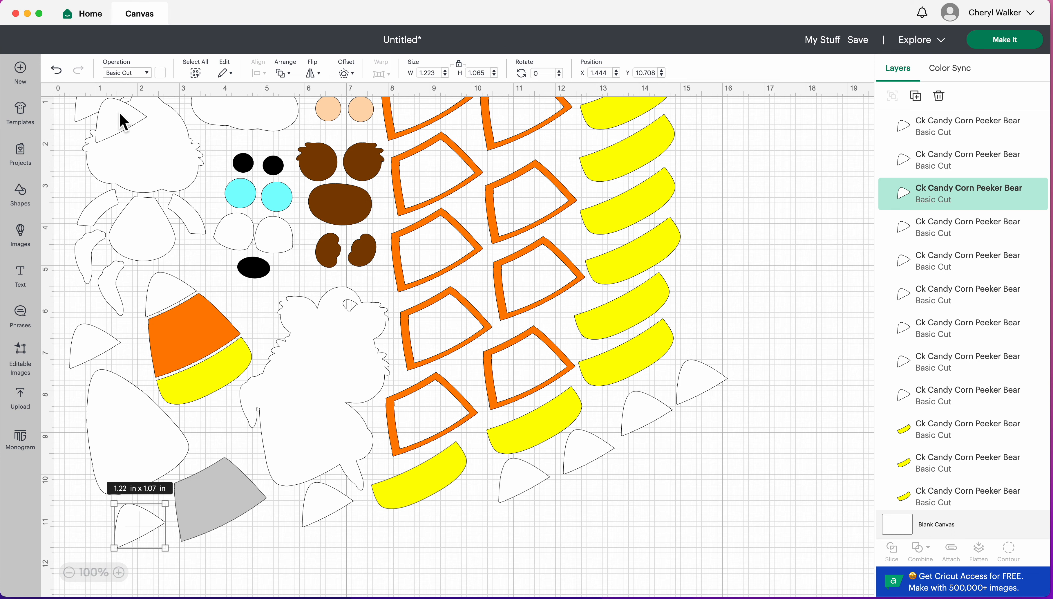
left_click_drag(121, 121, 471, 515)
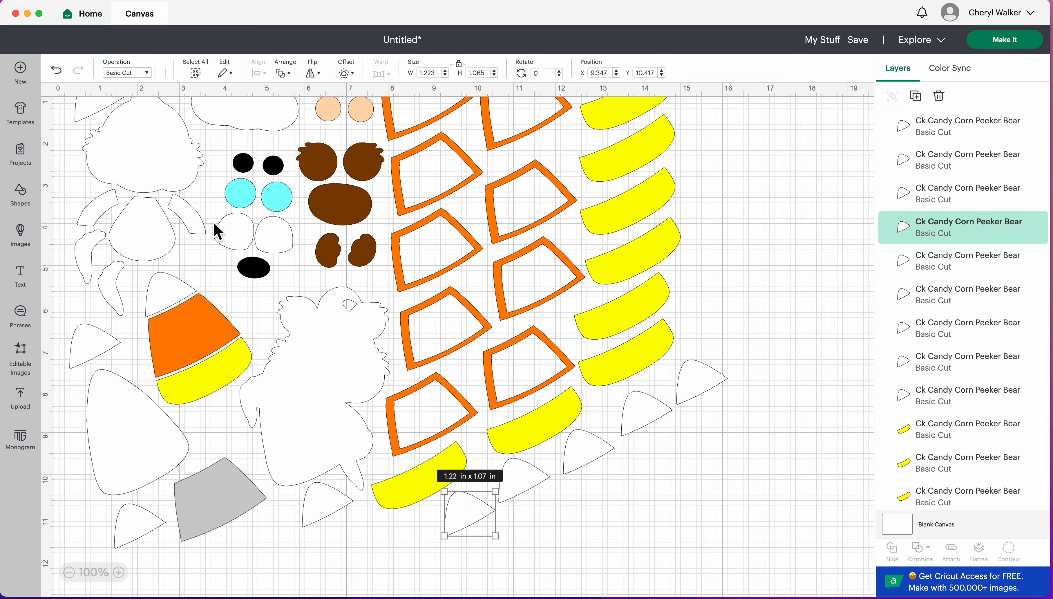
Select all the bear and candy corn pieces on the canvas and group them
scroll(221, 230, "up", 2)
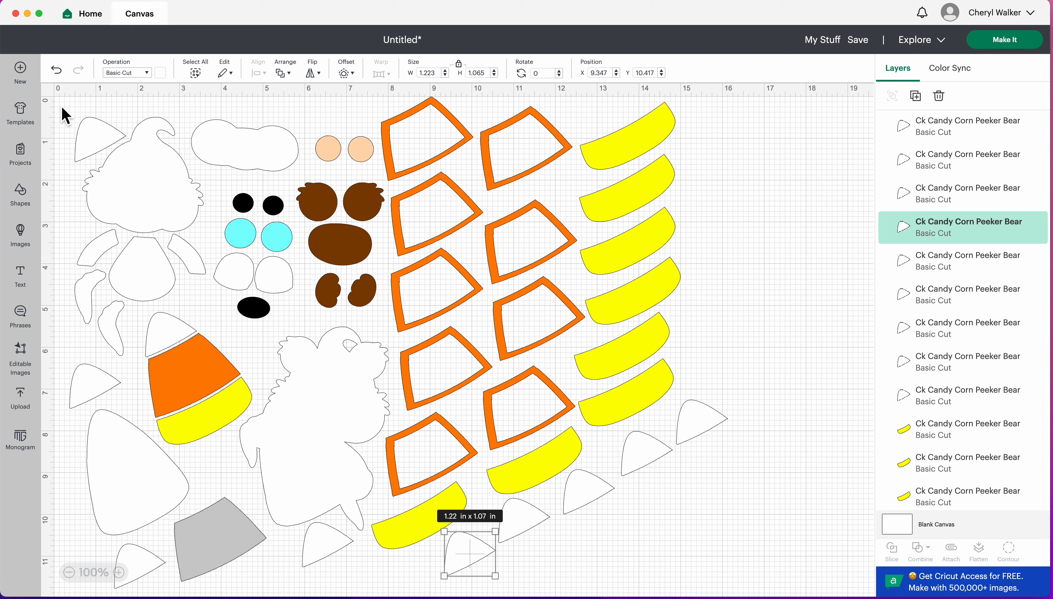
left_click_drag(62, 109, 768, 598)
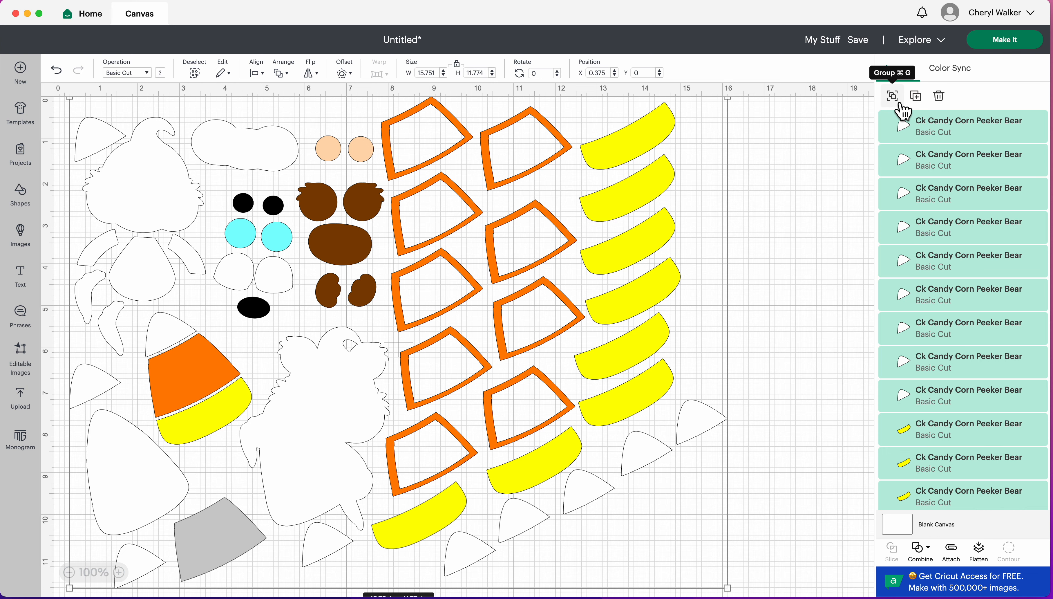
left_click(893, 95)
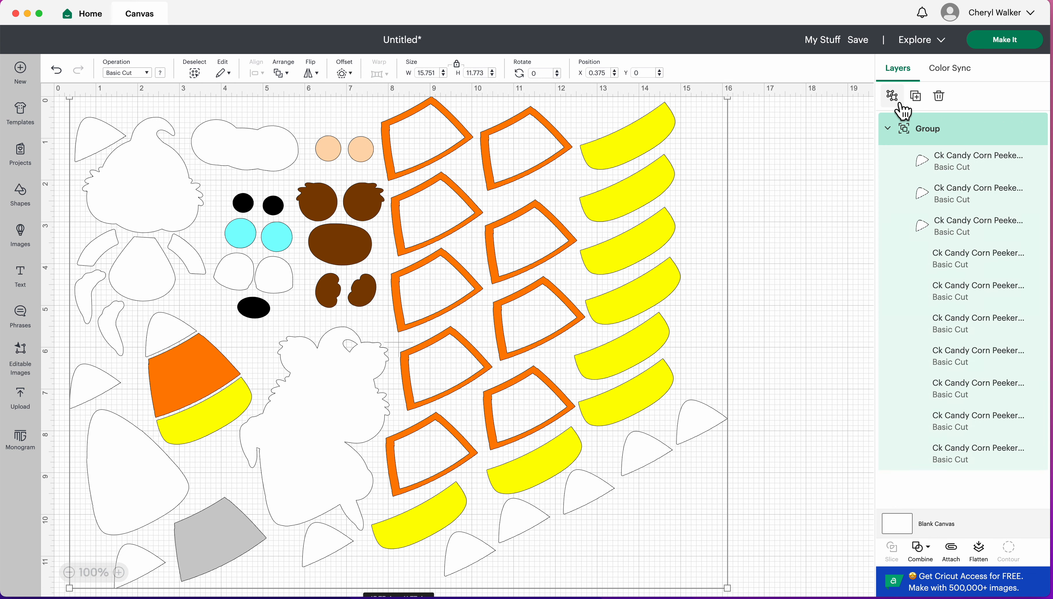
Scale the whole group down proportionally to about 10.64 × 7.95 in and nudge it slightly left
left_click(801, 263)
left_click(511, 306)
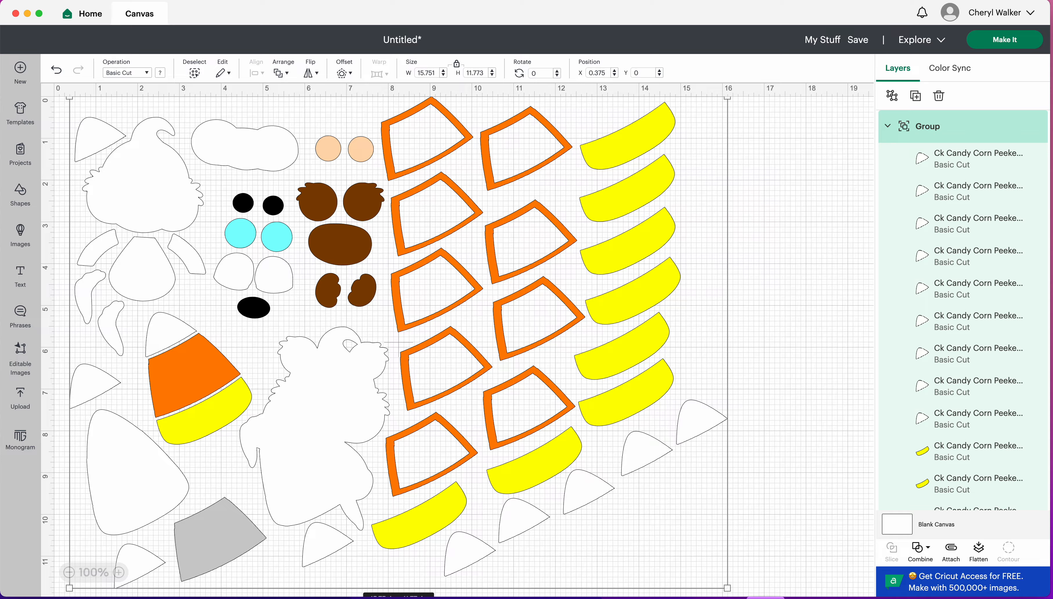
left_click_drag(727, 587, 535, 403)
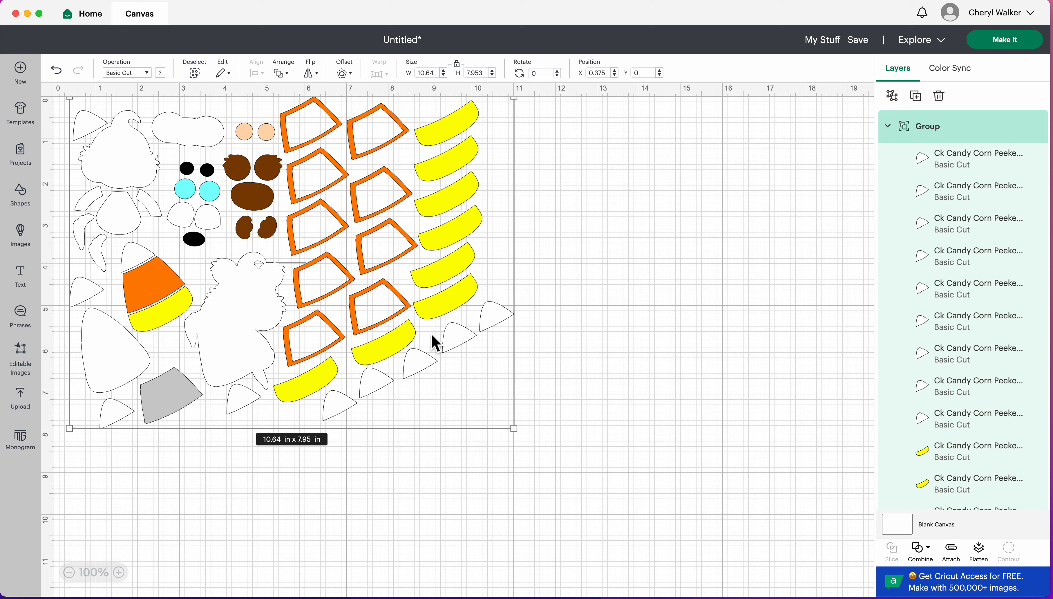
left_click_drag(434, 343, 432, 343)
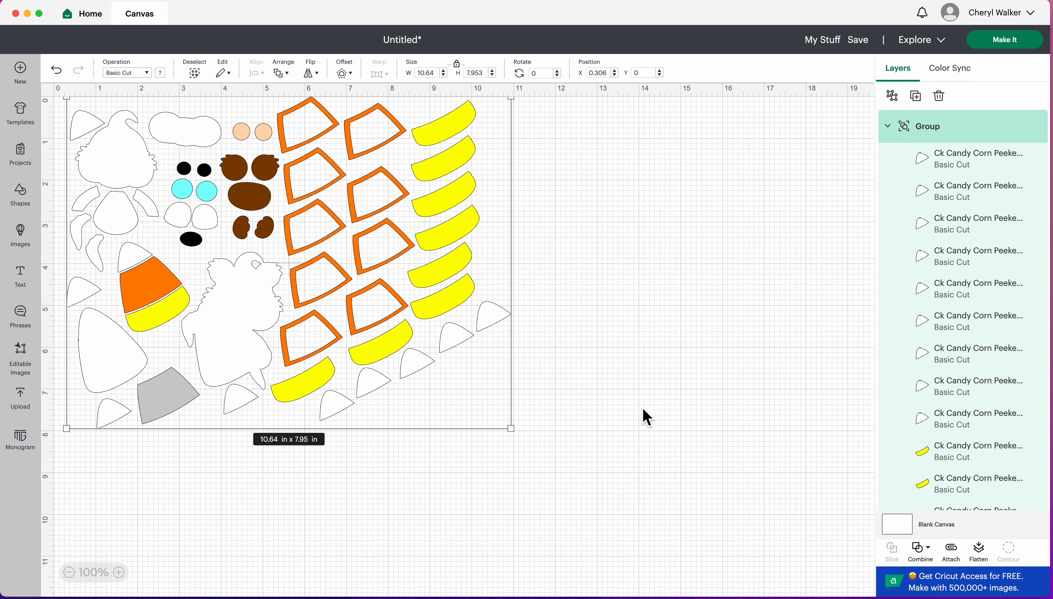
Duplicate the scaled group and place the copy in the free space to the right of the original
left_click(924, 103)
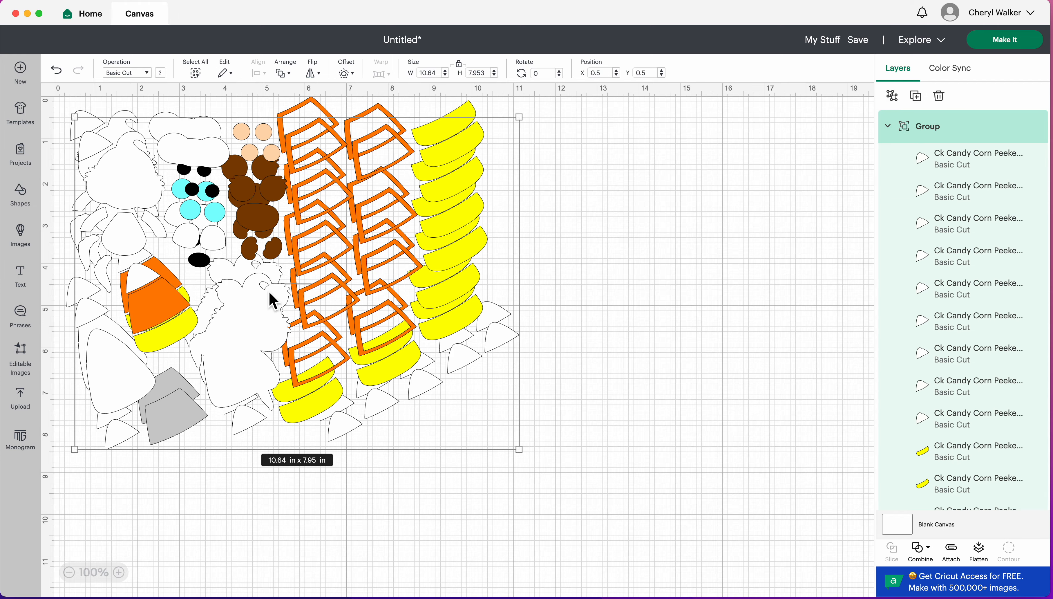
left_click_drag(270, 298, 726, 289)
left_click(460, 428)
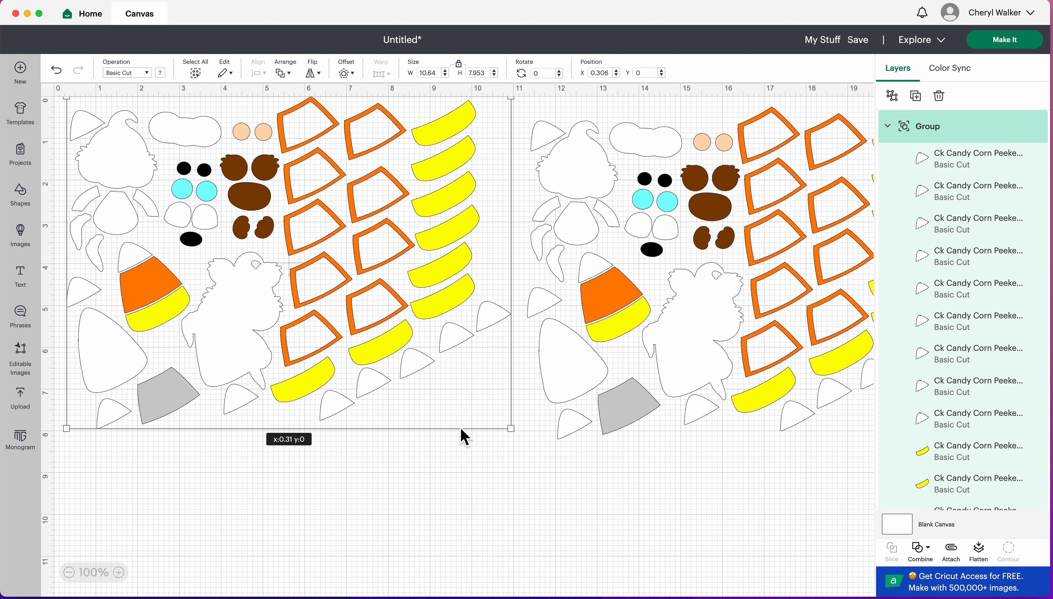
left_click(646, 498)
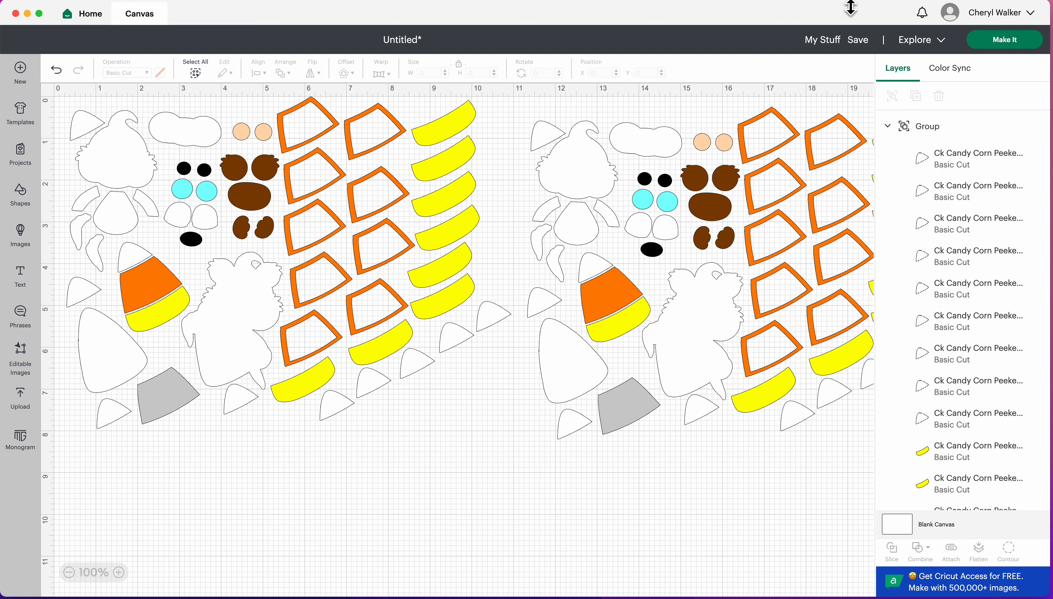
Save the project with the title "shaker ck candy corn peeker bear"
left_click(857, 40)
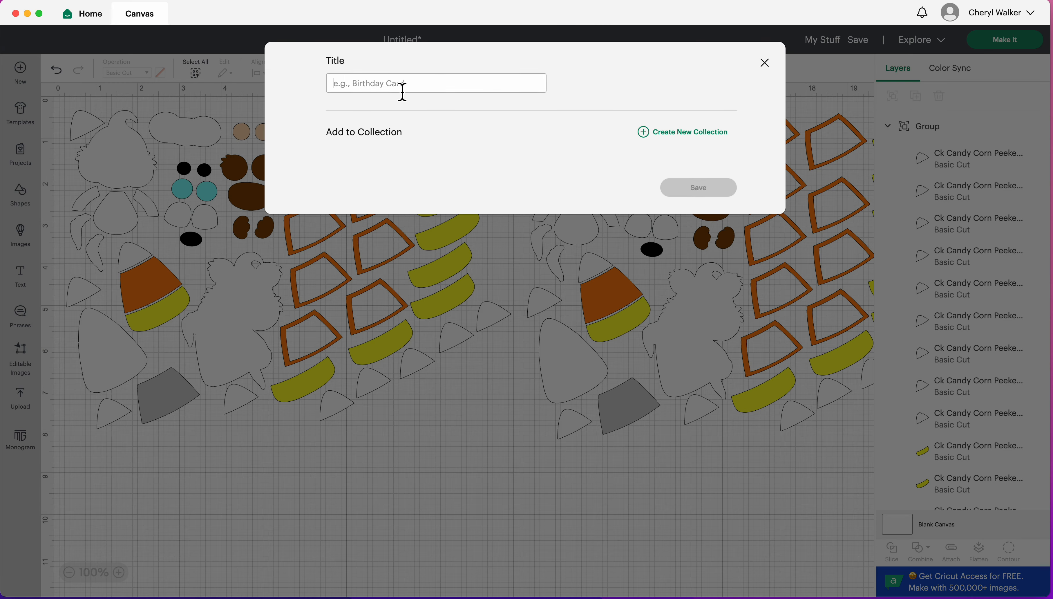
type("shaker ck candy corn peeker bear")
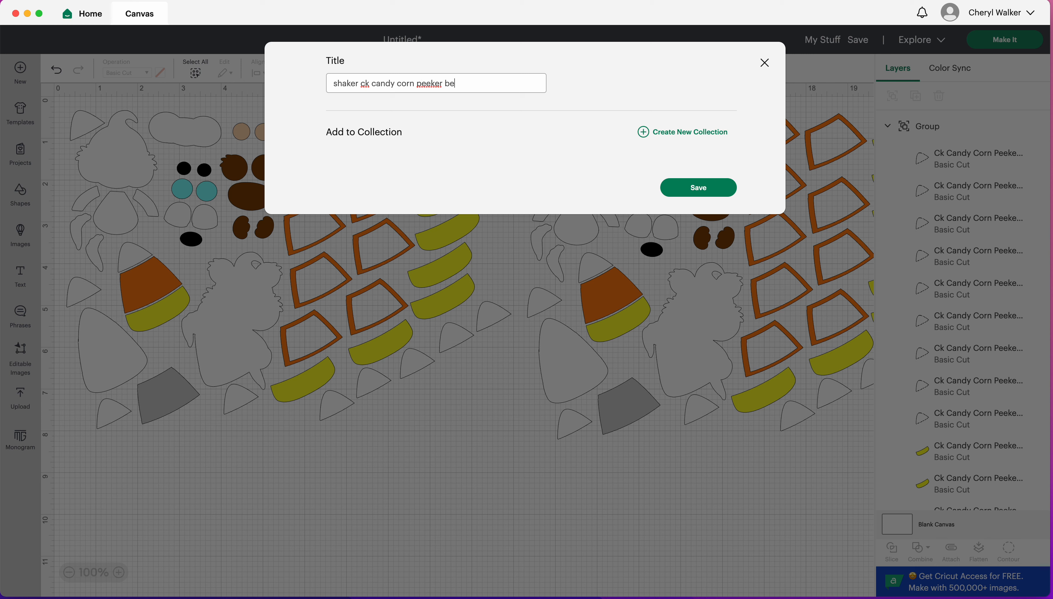
left_click(711, 191)
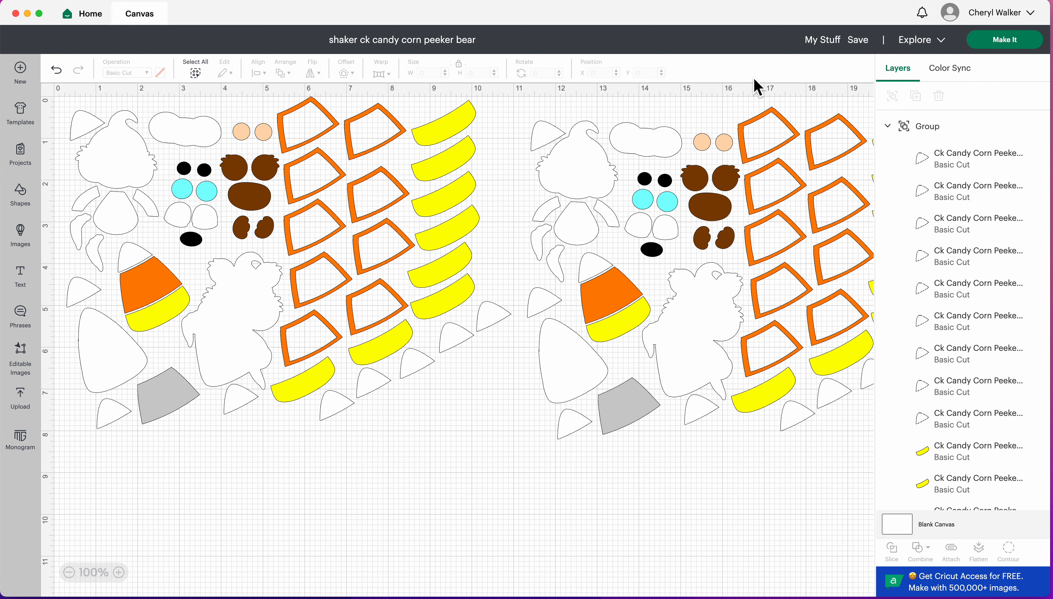
Send the project to mat preparation and set the first mat's material size to 8.5 in x 11 in (Letter)
left_click(1012, 46)
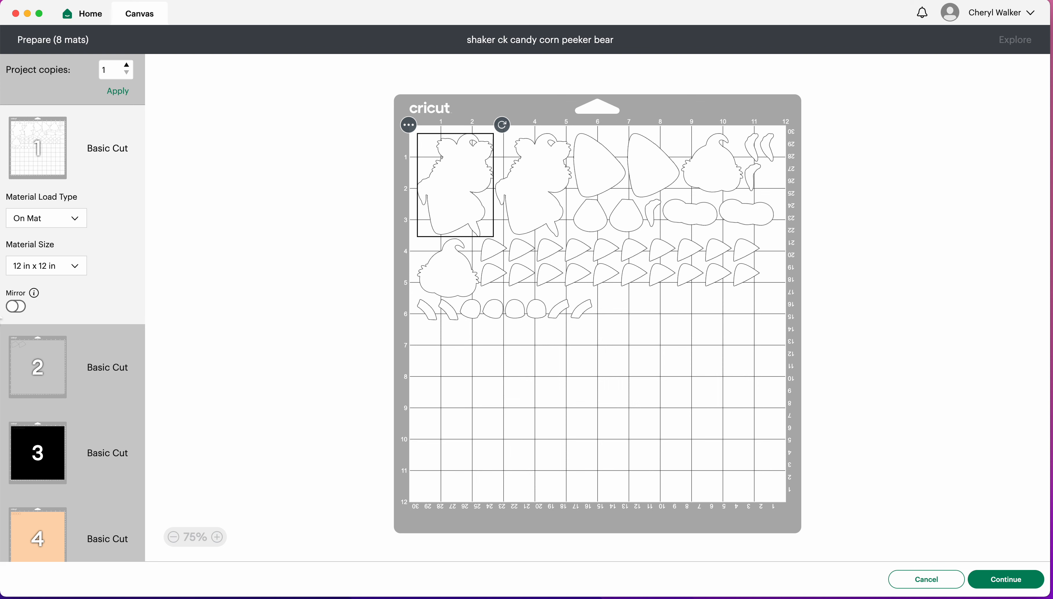
left_click(79, 270)
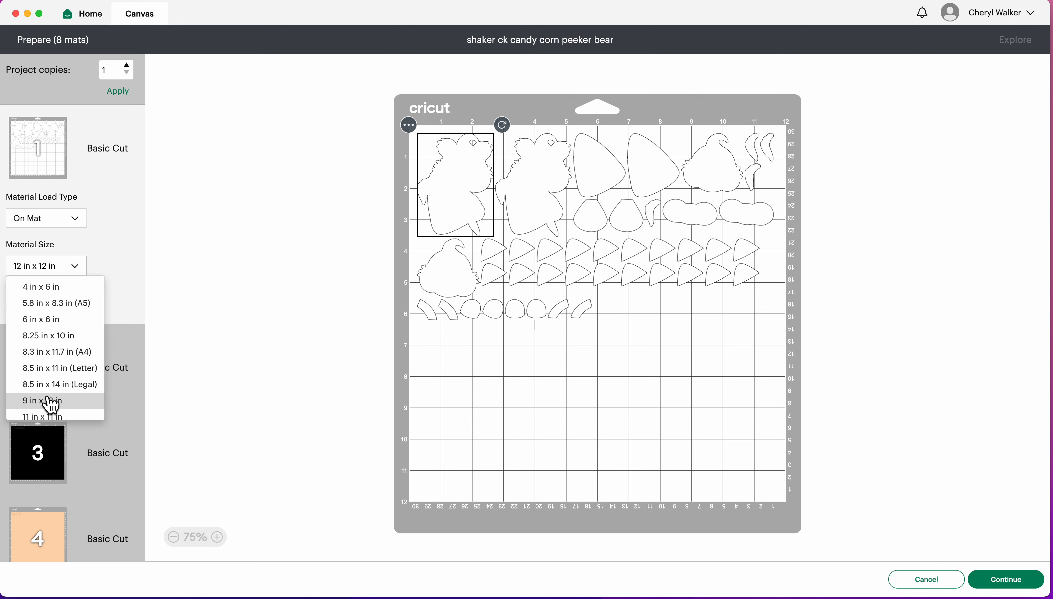
left_click(60, 369)
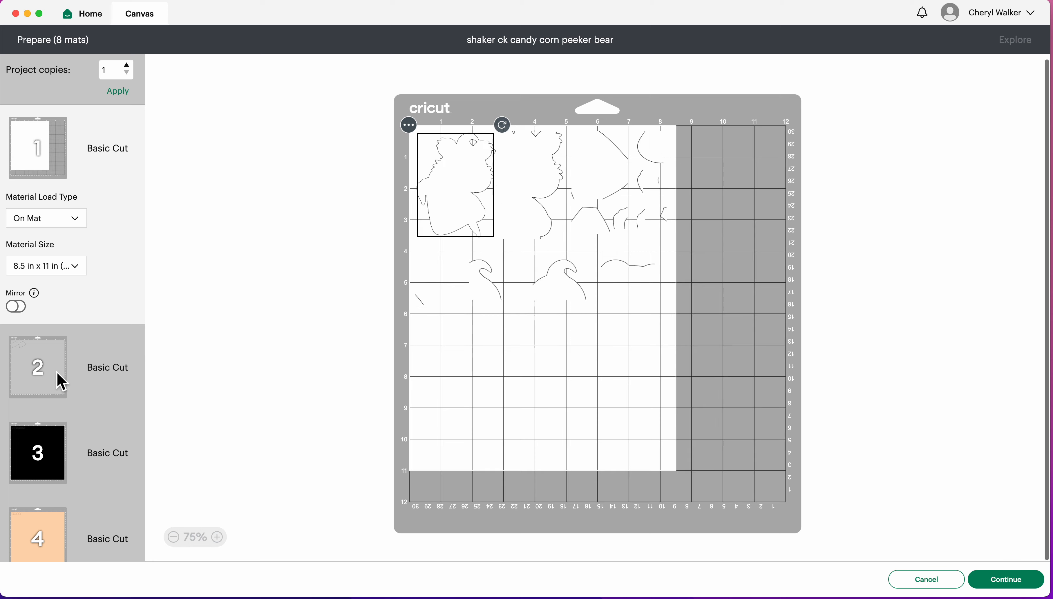